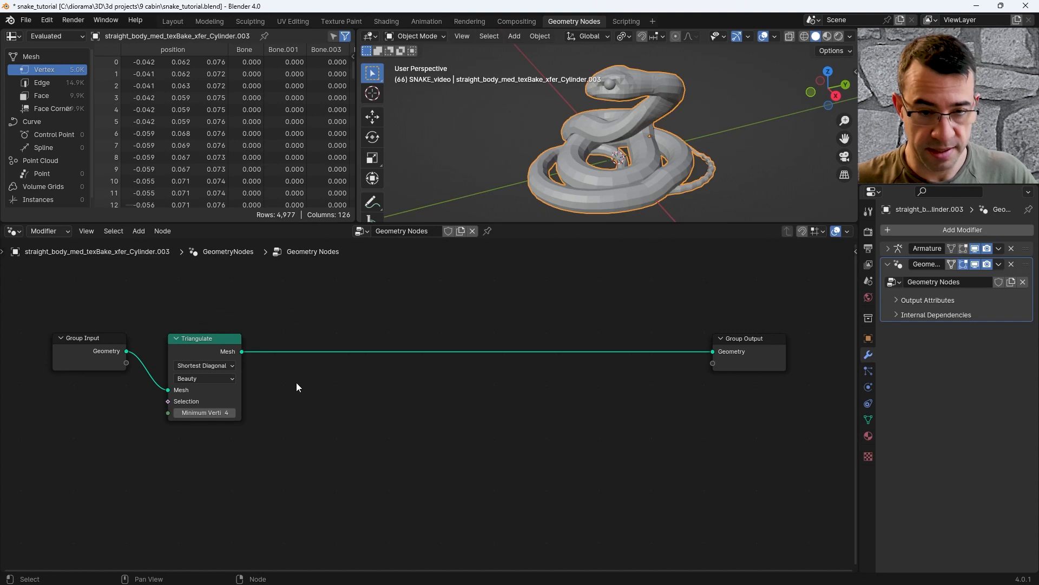
Step: Insert a Dual Mesh node between the Triangulate node and the Group Output
key("shift+a")
left_click(261, 313)
type("du")
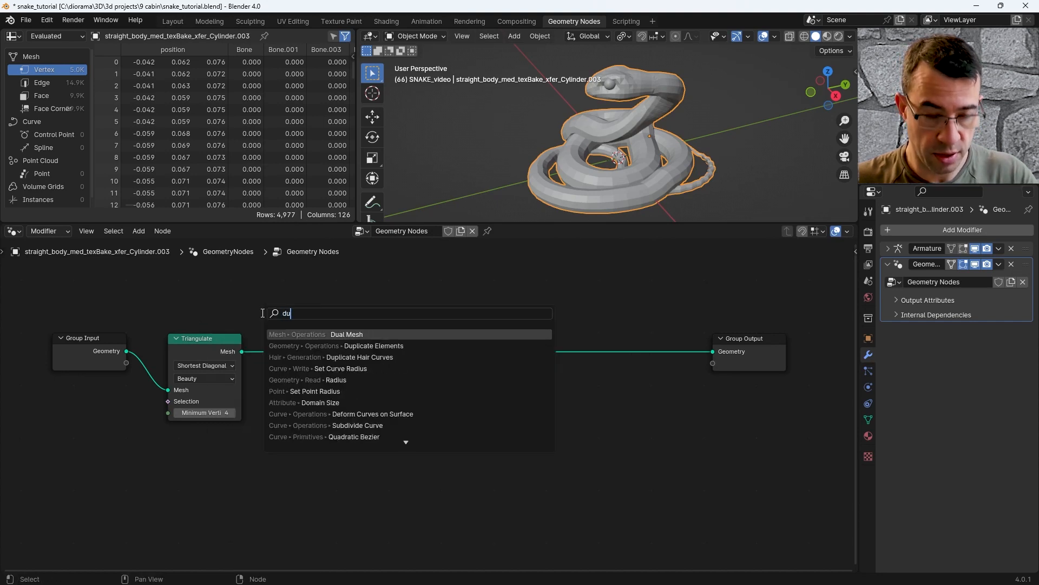
left_click(331, 335)
left_click(322, 349)
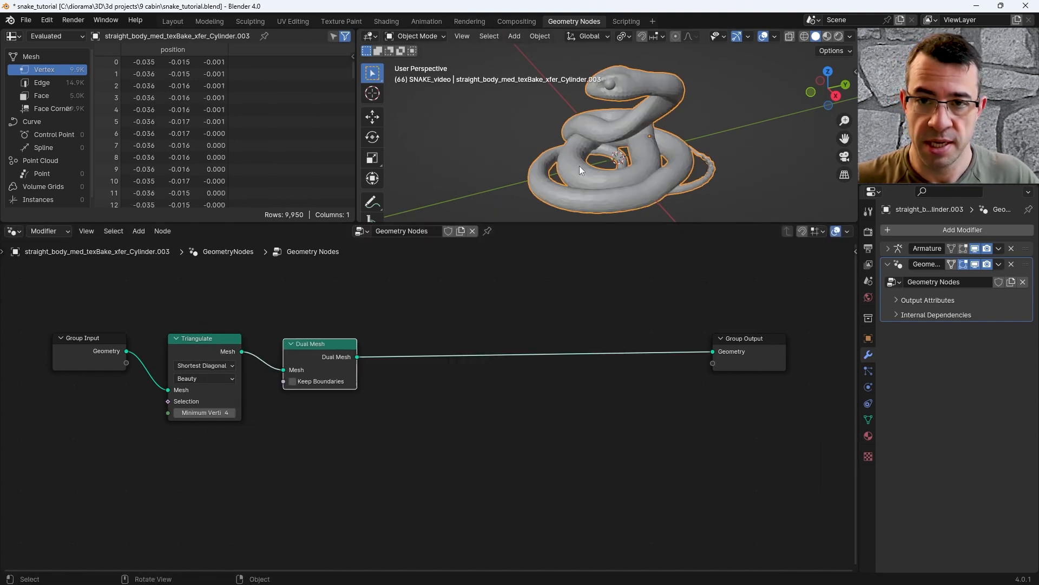
scroll(643, 149, "up", 4)
mouse_move(644, 148)
middle_mouse_down()
mouse_move(599, 148)
mouse_move(638, 157)
middle_mouse_up()
scroll(632, 158, "down", 3)
scroll(612, 163, "up", 2)
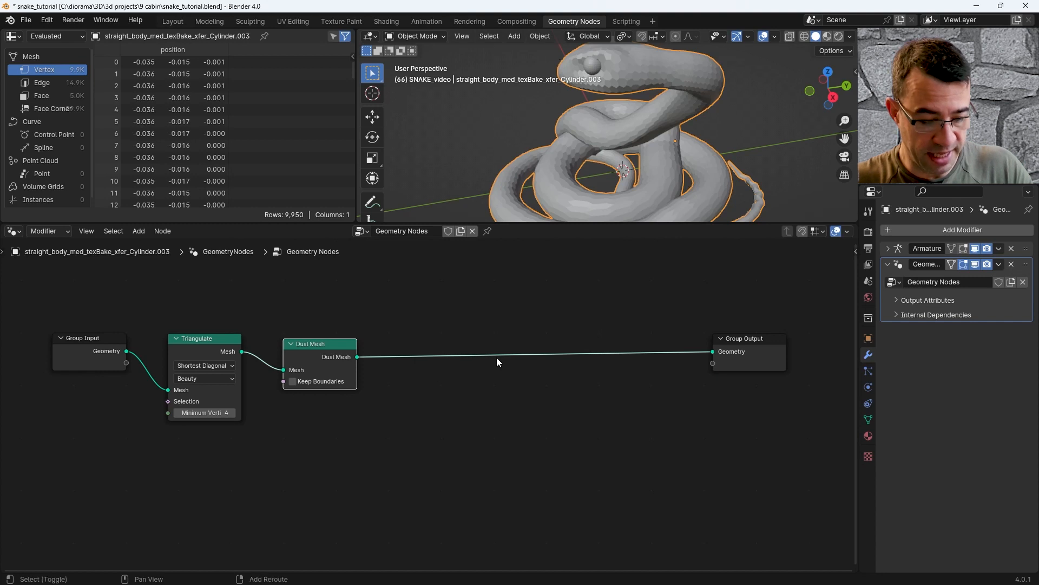
Step: Insert a Split Edges node on the link between Dual Mesh and Group Output
key("shift+a")
left_click(480, 317)
type("split")
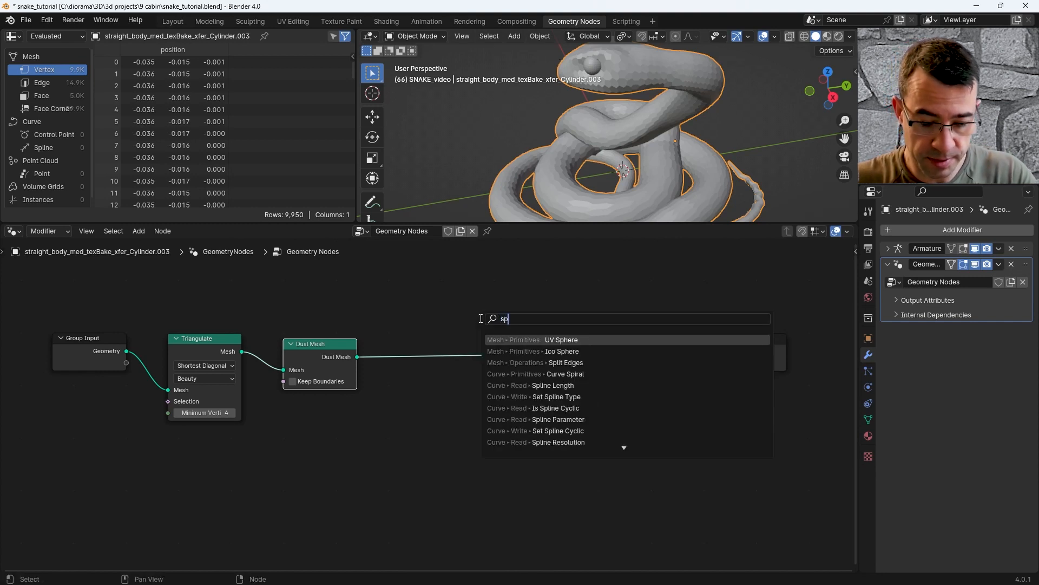
key("Return")
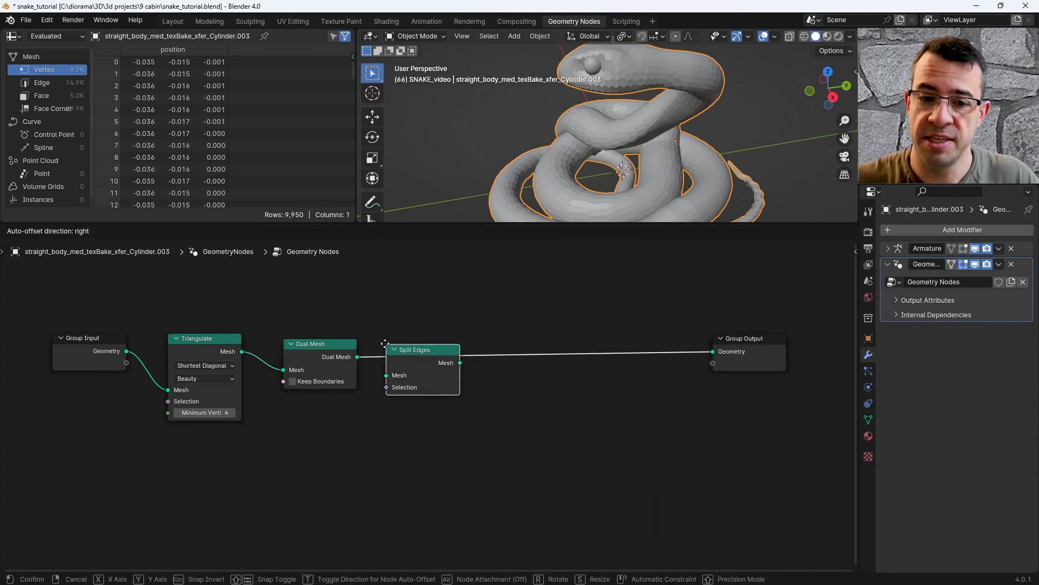
left_click(385, 338)
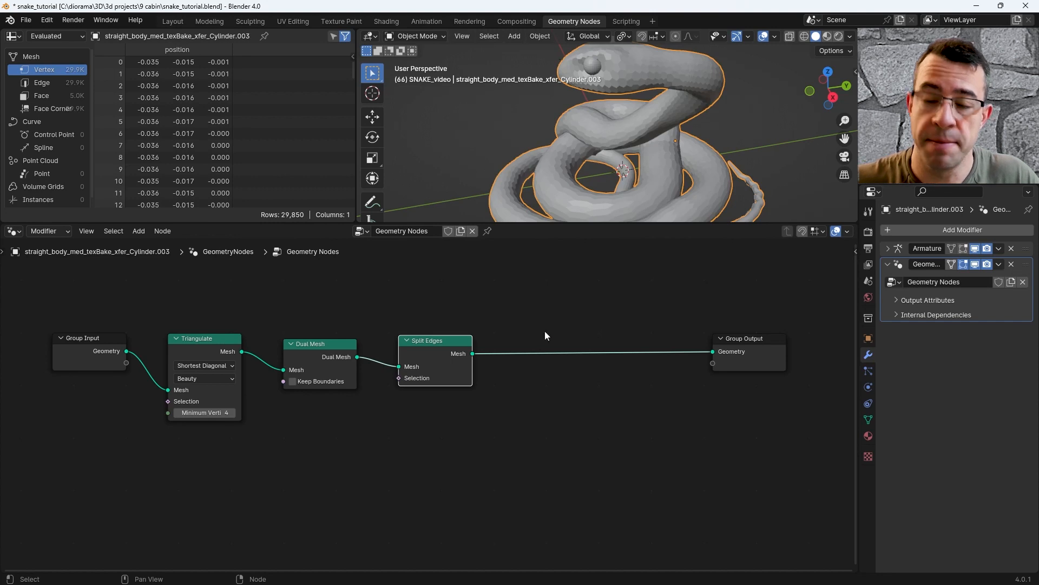
Step: Insert a Set Position node on the link between Split Edges and Group Output
key("shift+a")
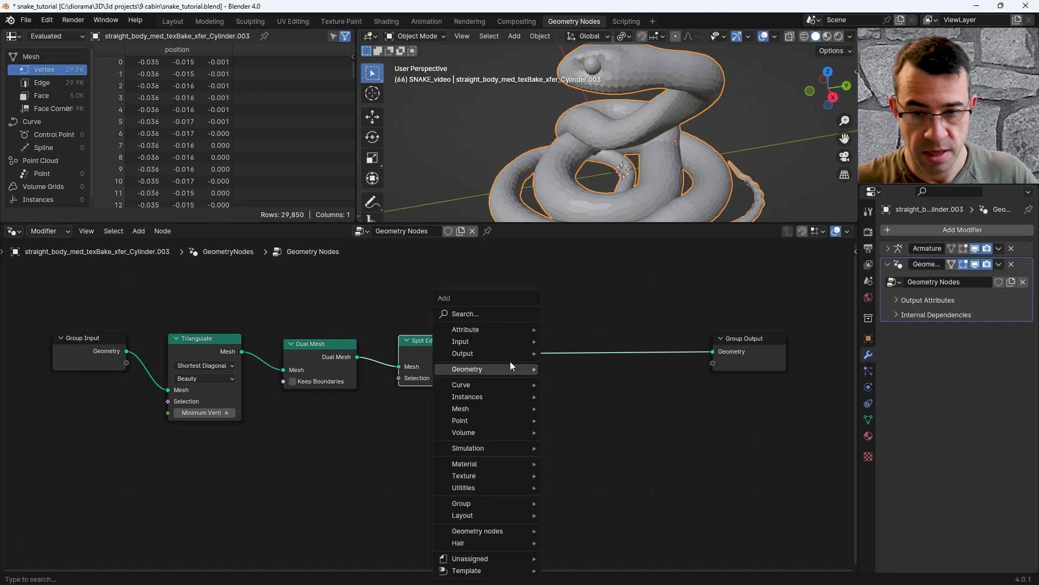
left_click(471, 312)
type("set")
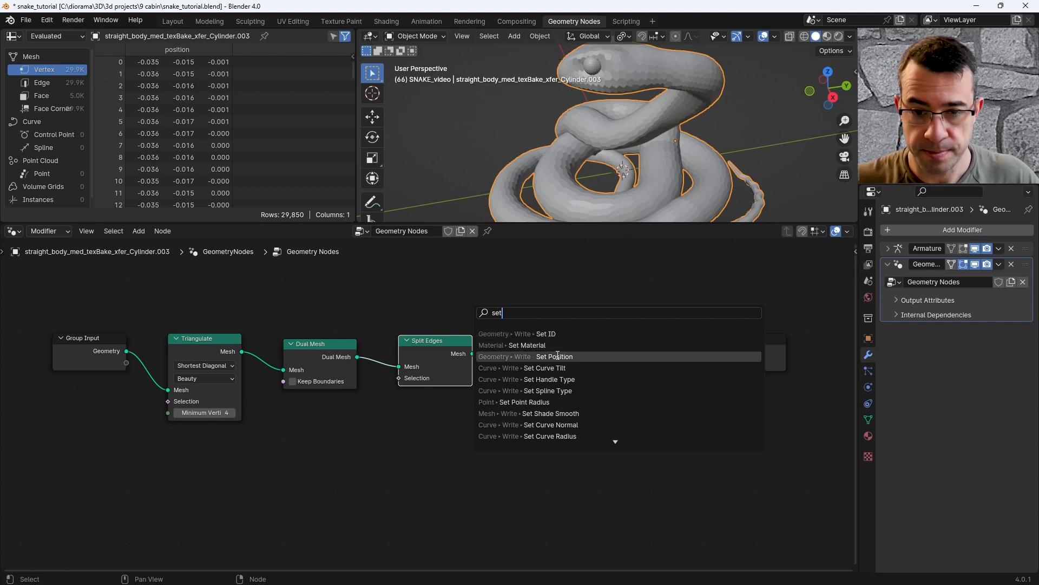
left_click(555, 356)
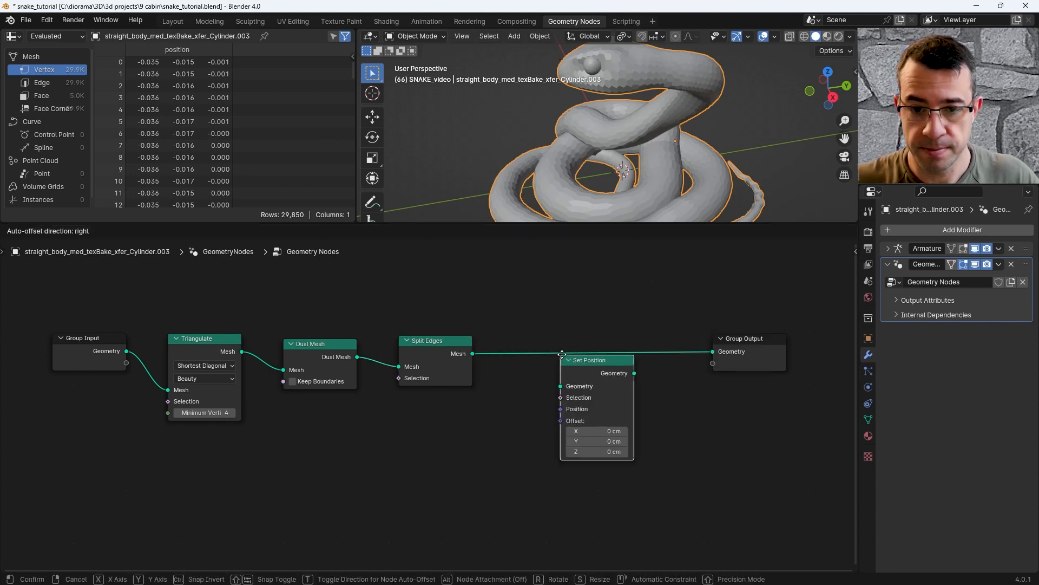
left_click(515, 331)
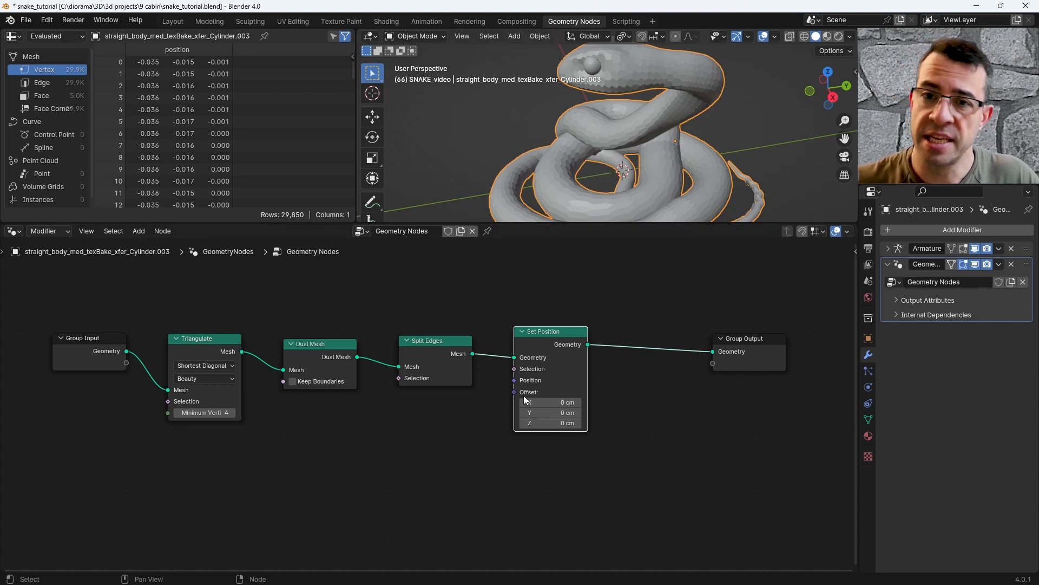
Step: Add a Vector Math node set to Scale that feeds the Offset input of Set Position
left_click_drag(515, 380, 487, 413)
type("sca")
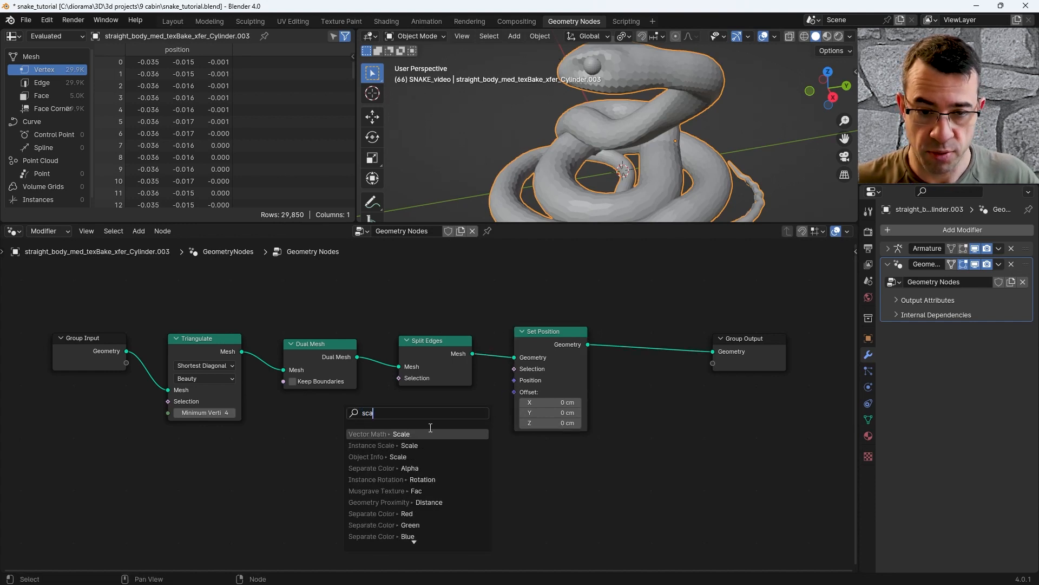
key("Return")
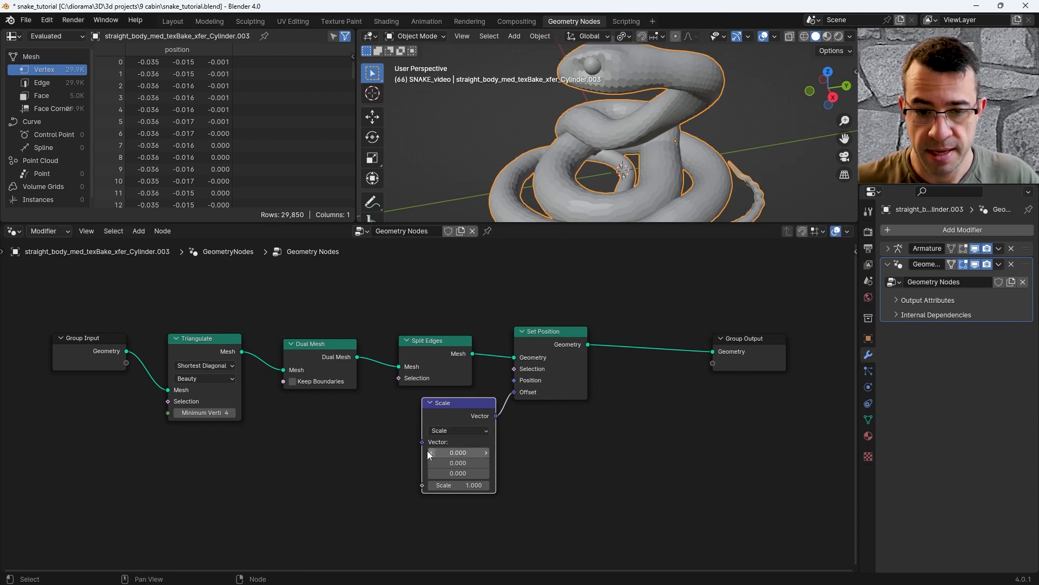
Step: Add a Normal node connected to the Vector input of the Scale node
left_click_drag(422, 442, 405, 440)
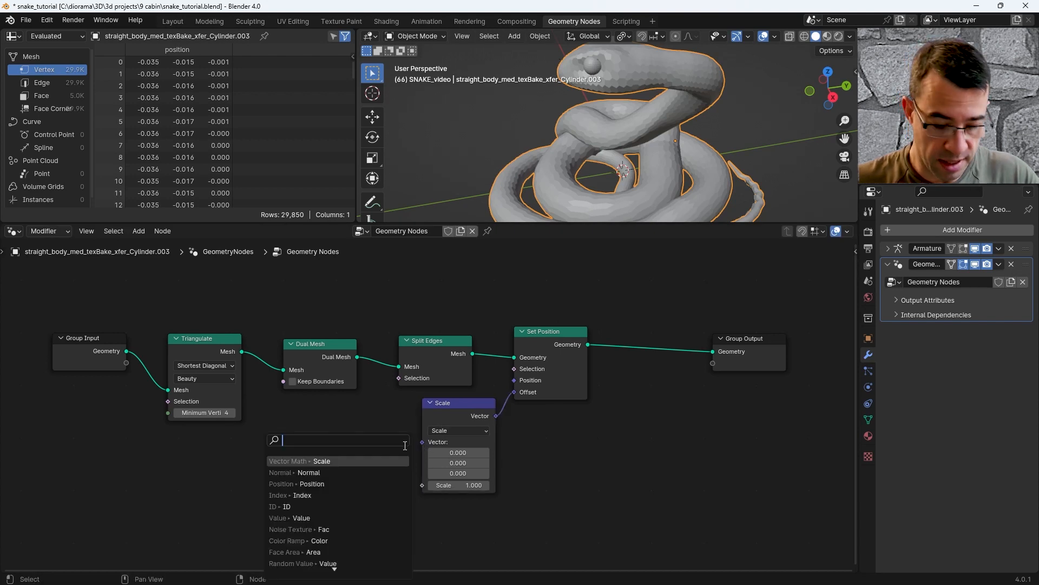
type("no")
key("Return")
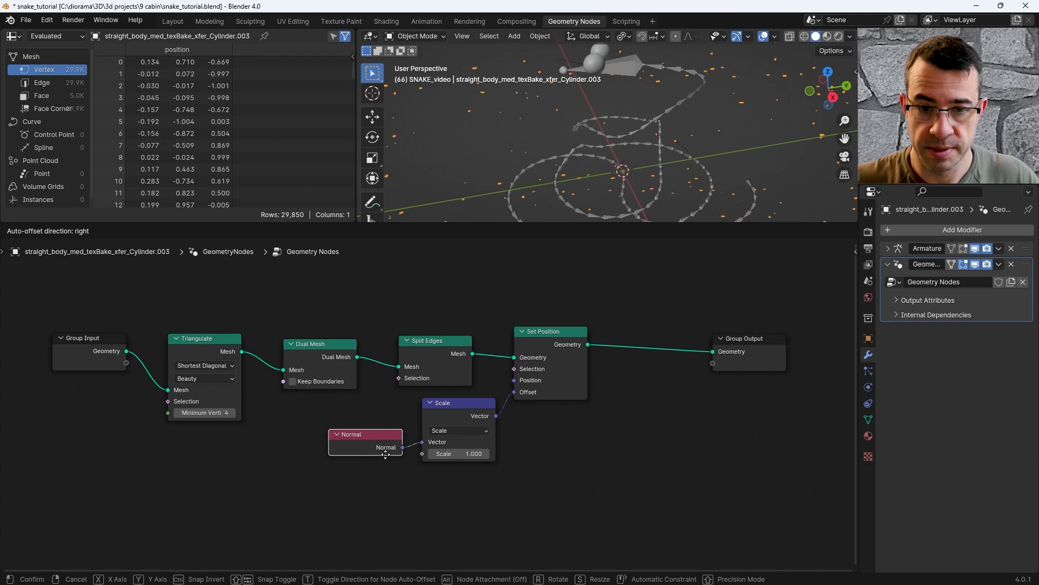
left_click(387, 450)
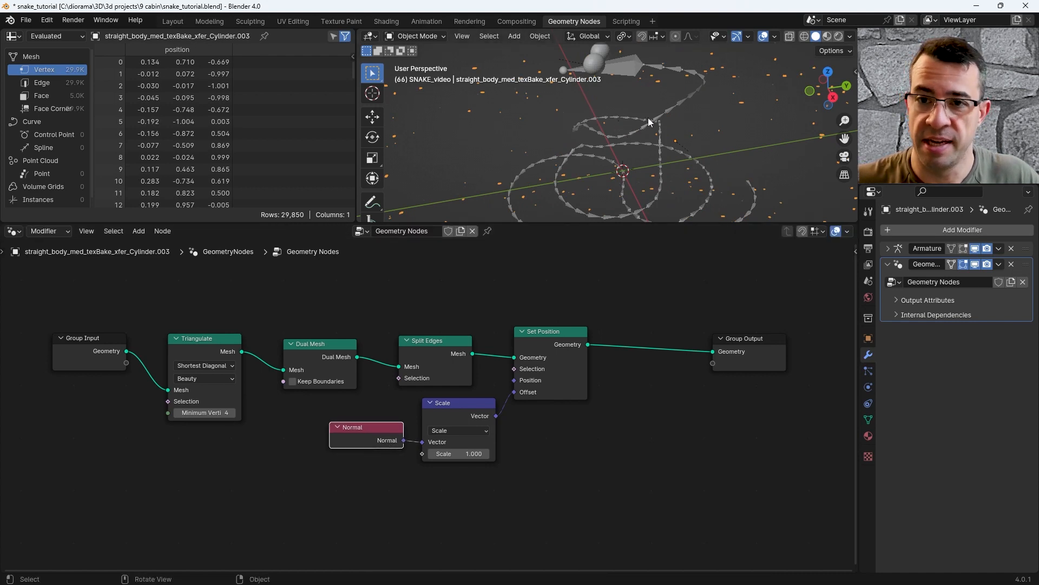
Step: Set the Scale value of the vector Scale node to 0.0001
left_click(472, 453)
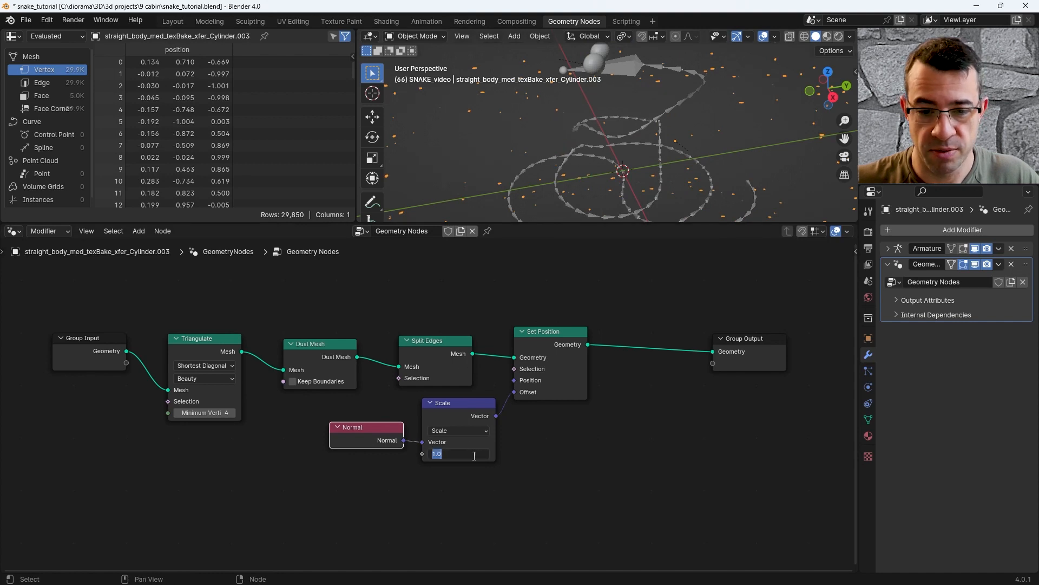
type(".0001")
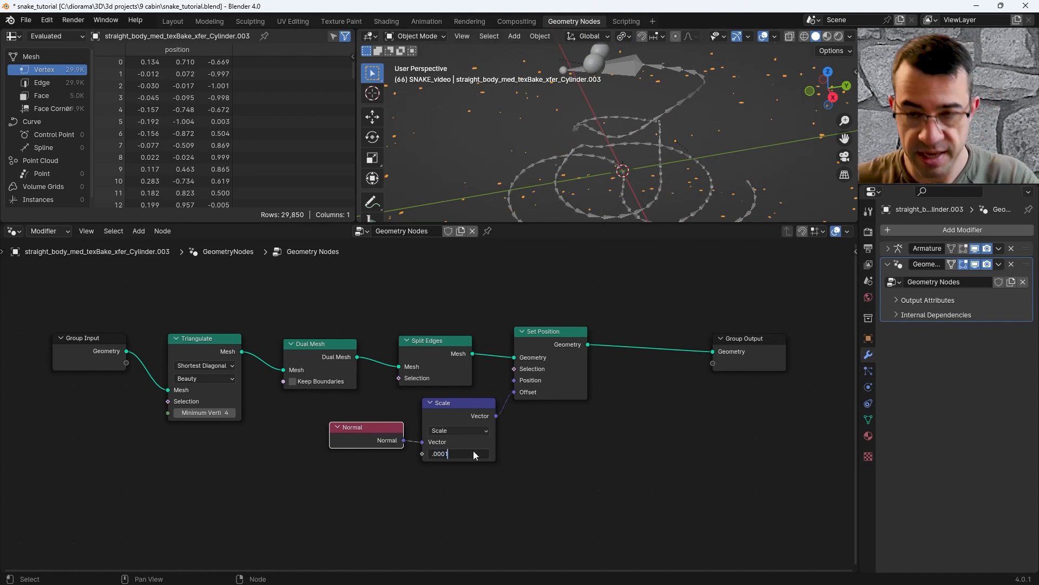
key("Return")
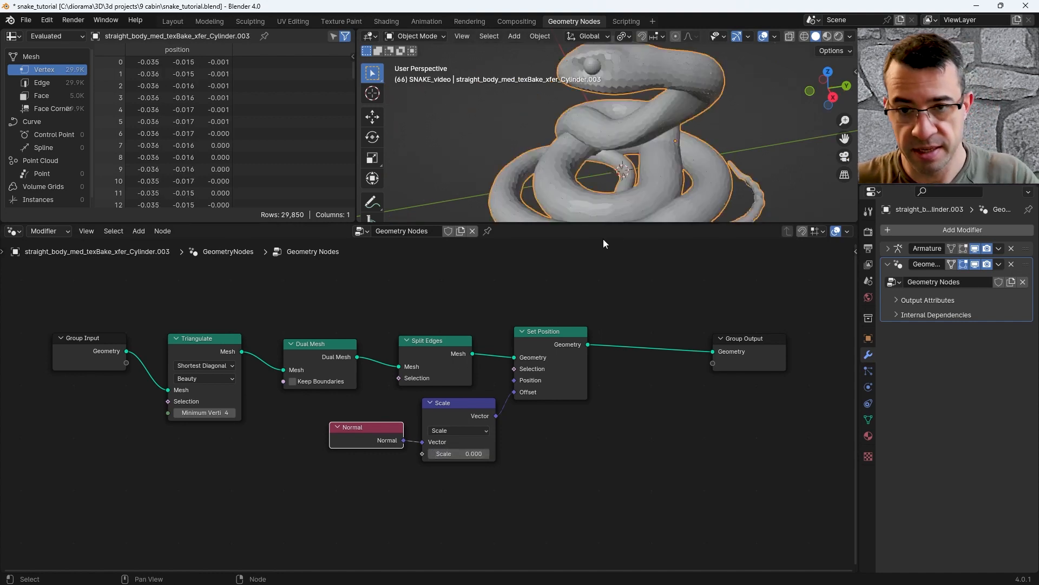
scroll(693, 109, "up", 6)
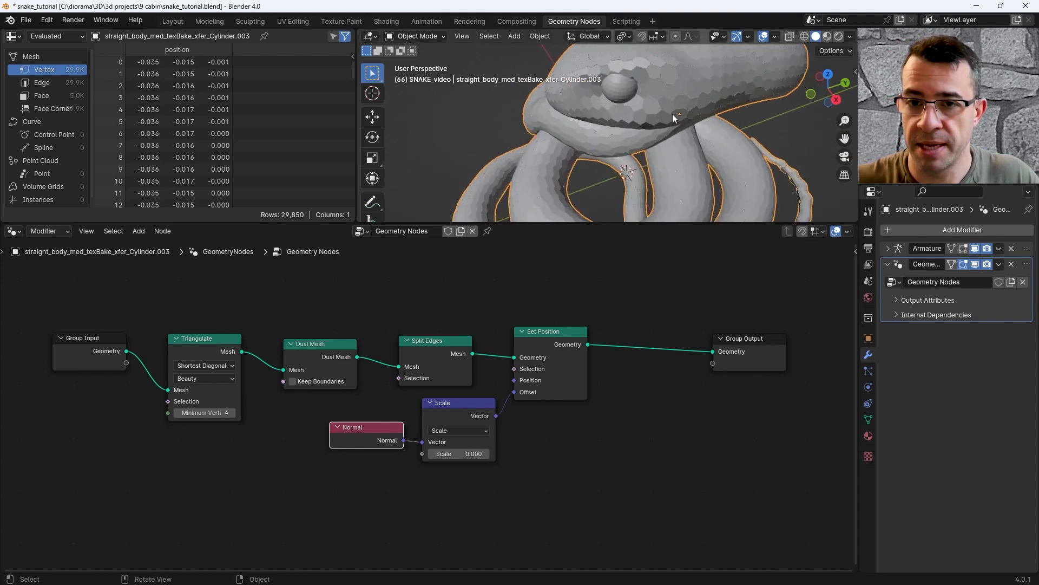
middle_click_drag(692, 109, 660, 108)
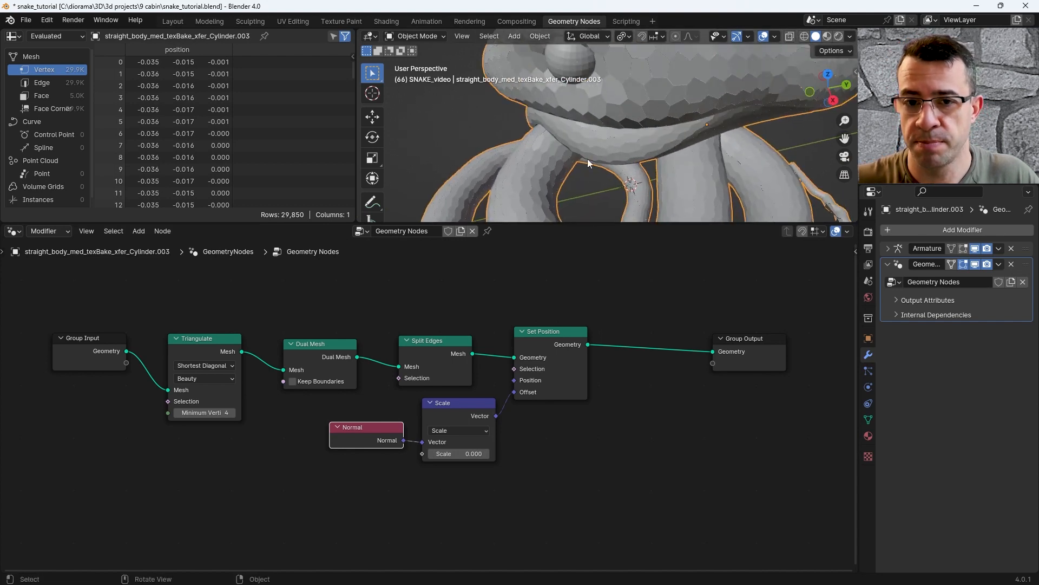
scroll(587, 161, "down", 4)
scroll(579, 157, "up", 1)
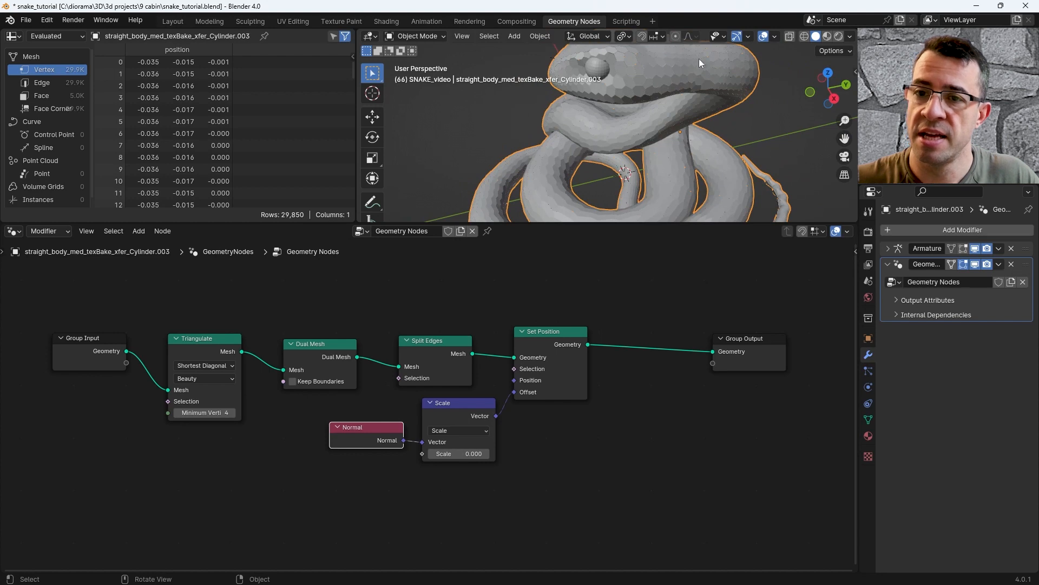
Step: Move the Group Output node farther along and insert an Extrude Mesh node between Set Position and Group Output
middle_click_drag(602, 340, 490, 333)
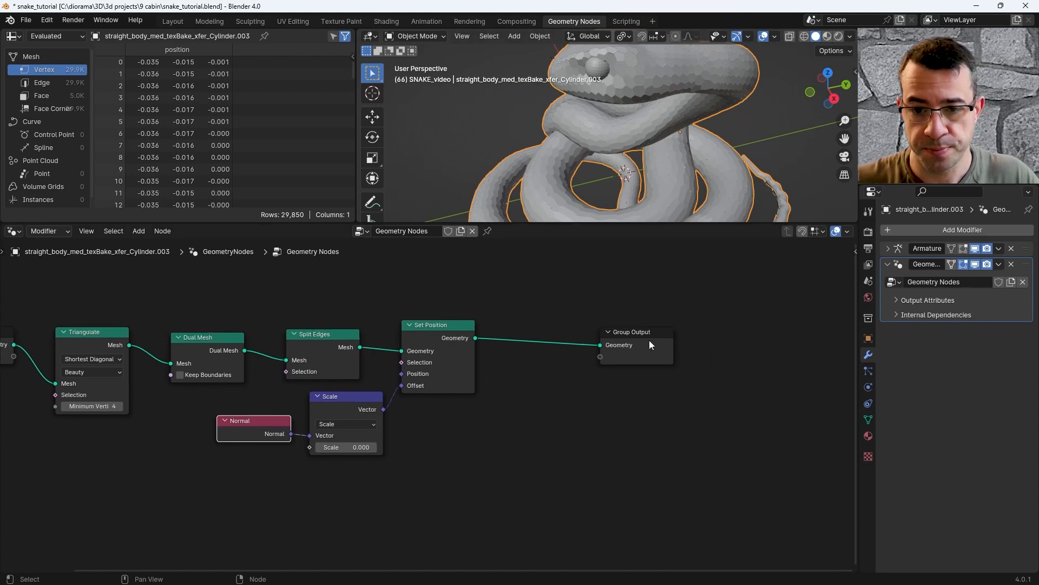
left_click_drag(652, 339, 813, 323)
middle_click_drag(641, 351, 494, 353)
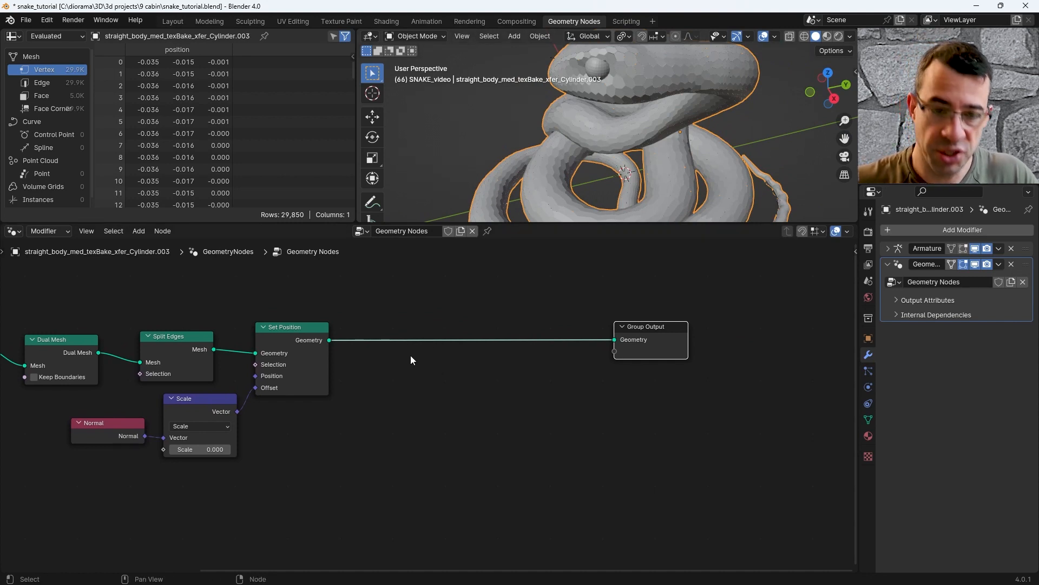
key("shift+a")
left_click(382, 315)
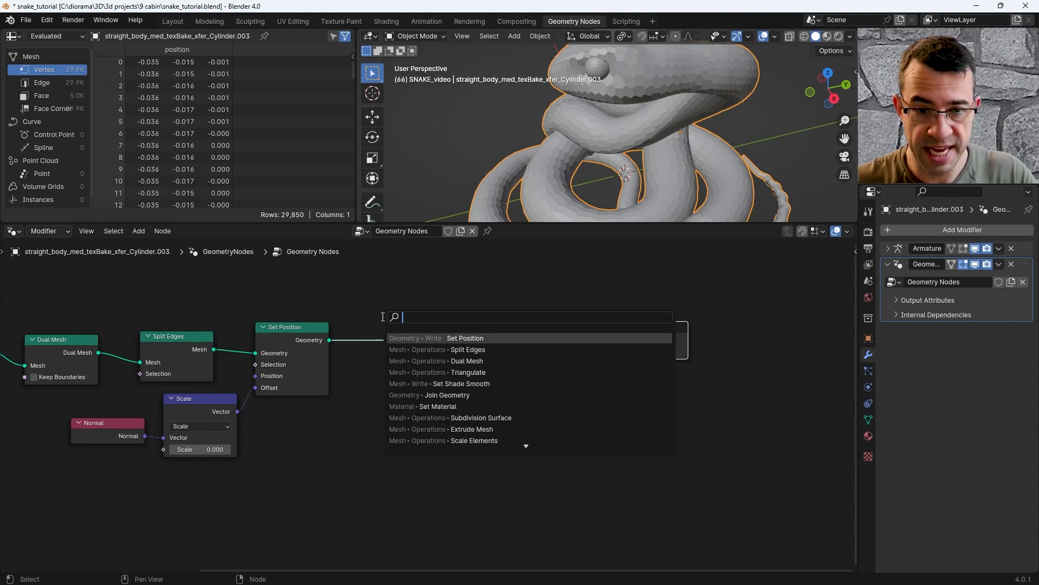
type("ex")
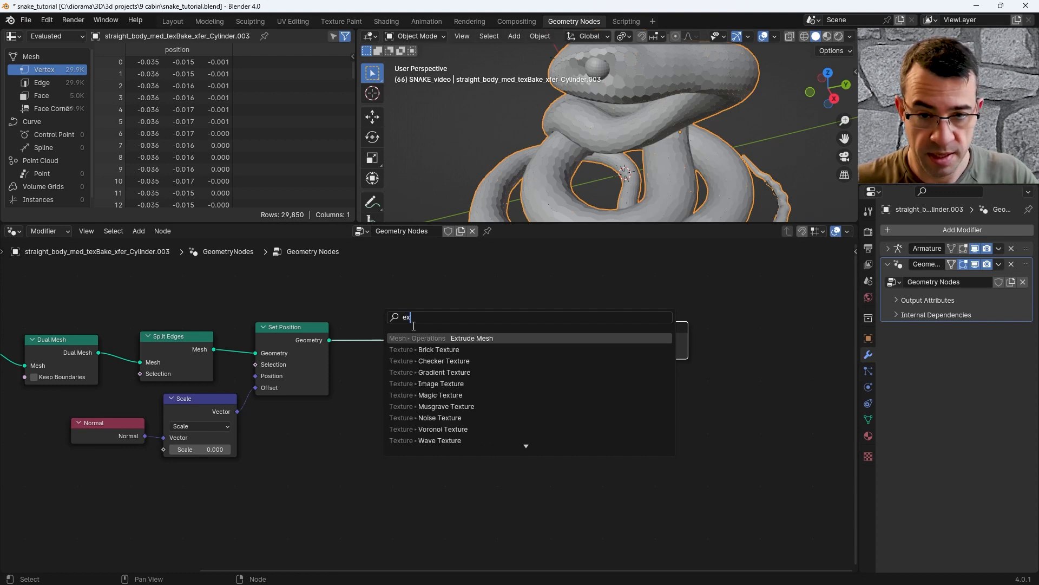
key("Return")
left_click(425, 460)
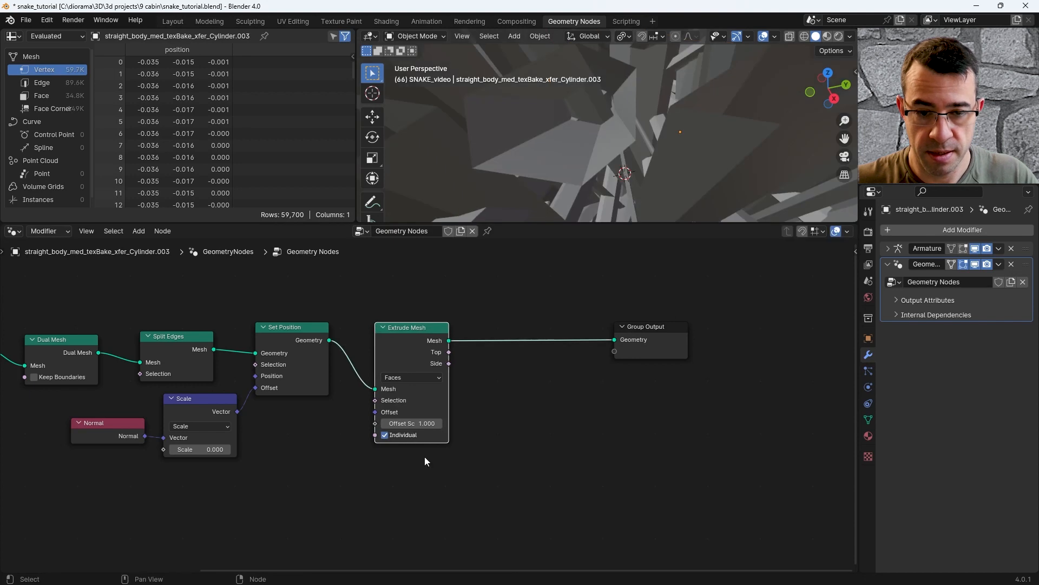
Step: Set the Offset Scale of the Extrude Mesh node to 0.001
left_click(423, 423)
type(".00")
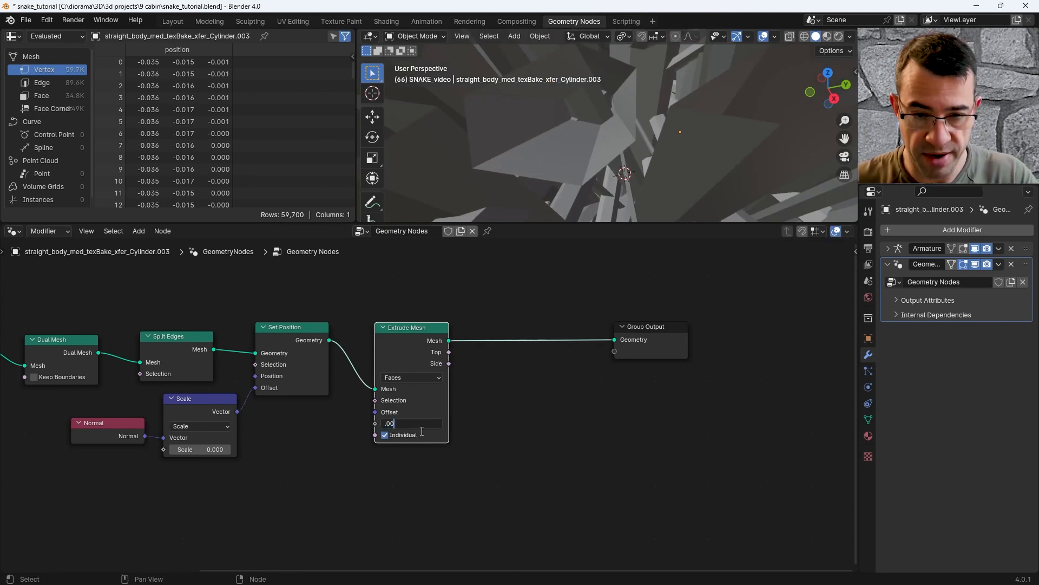
key("Return")
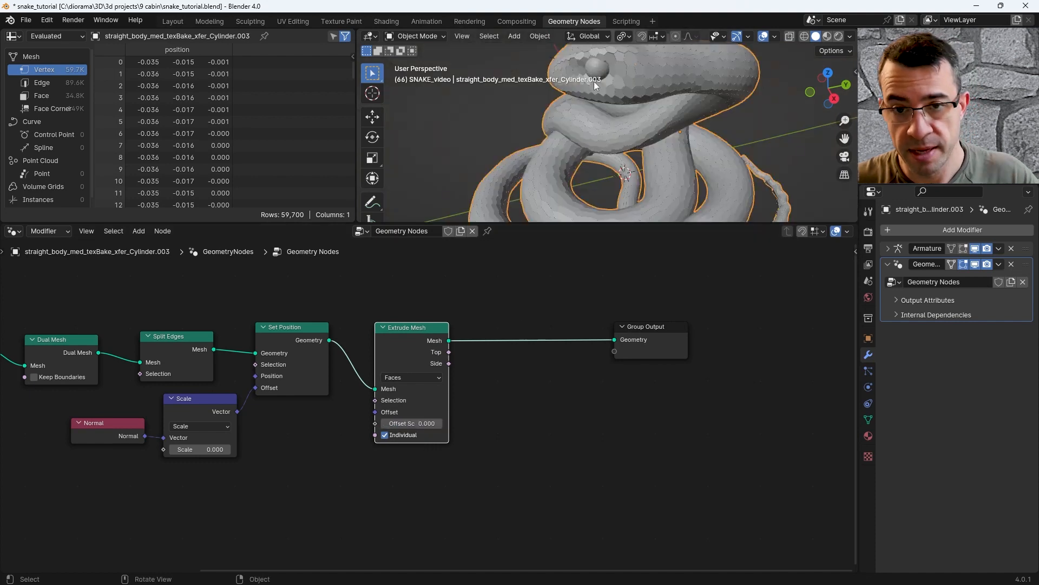
left_click(426, 419)
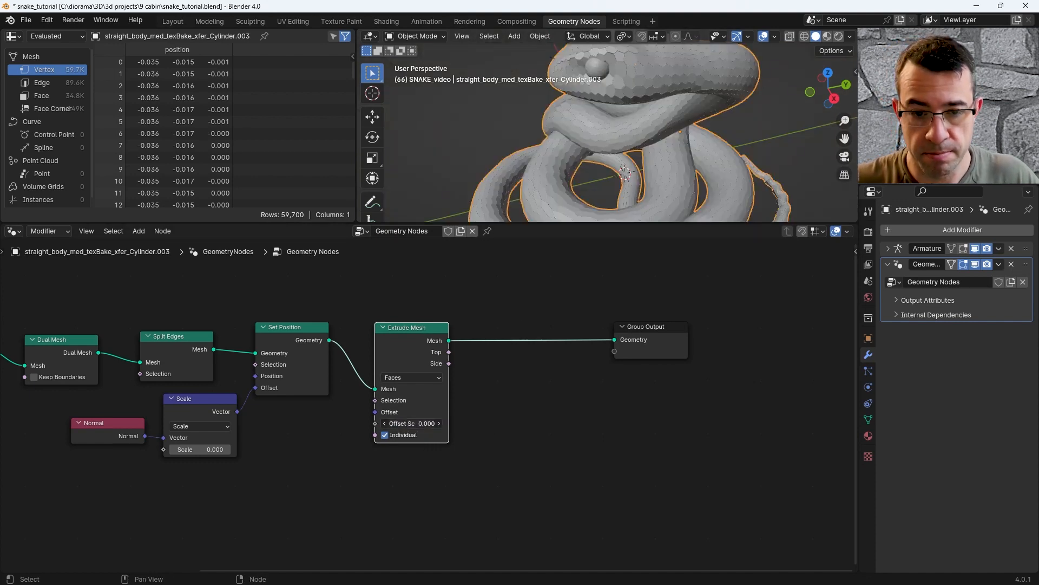
left_click_drag(398, 423, 409, 424)
type("1")
key("Return")
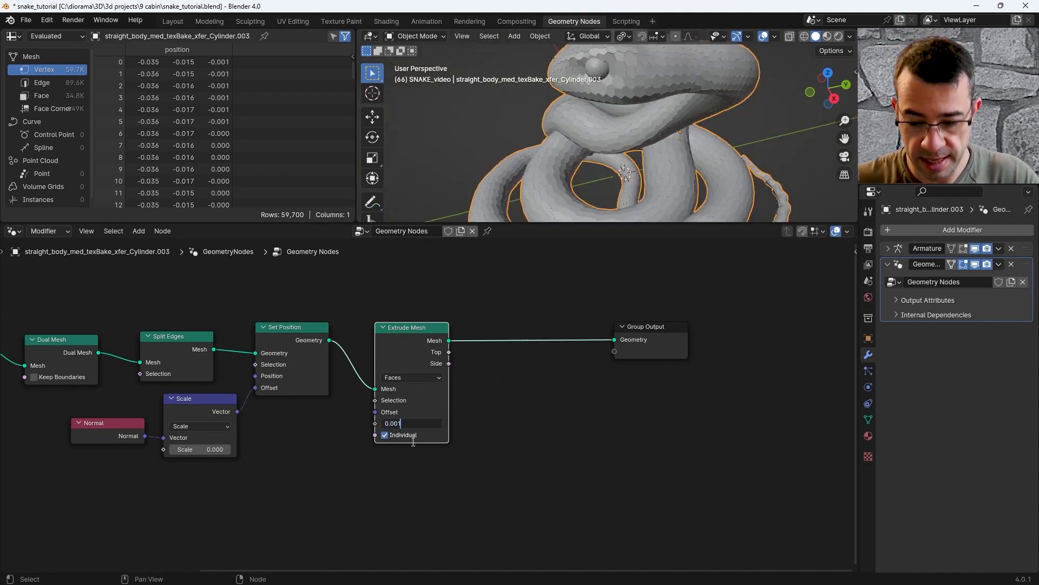
Step: Move the Group Output node farther along and insert a Subdivision Surface node between Extrude Mesh and Group Output
middle_click_drag(636, 353, 563, 333)
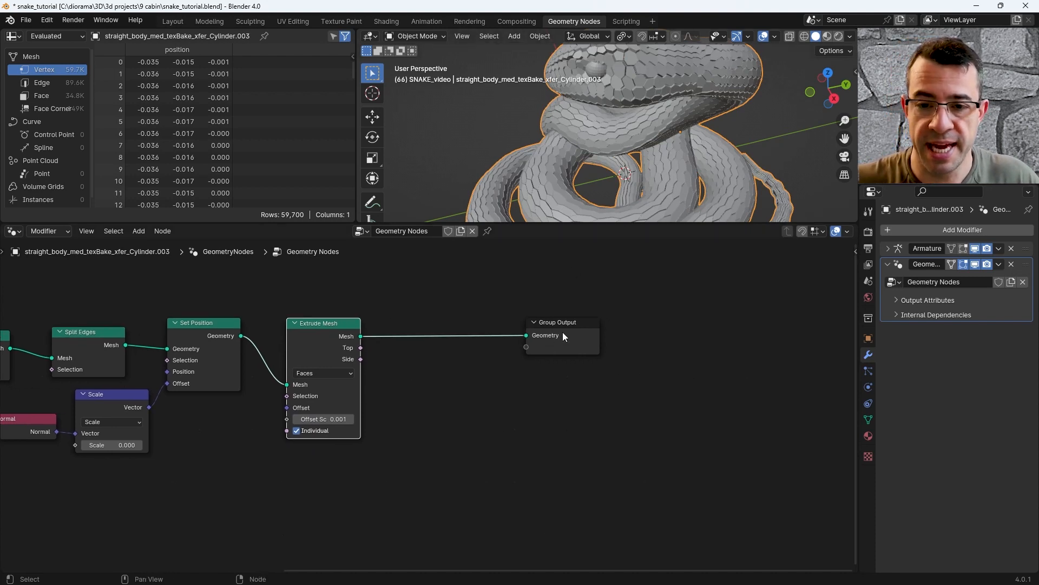
left_click_drag(564, 321, 705, 320)
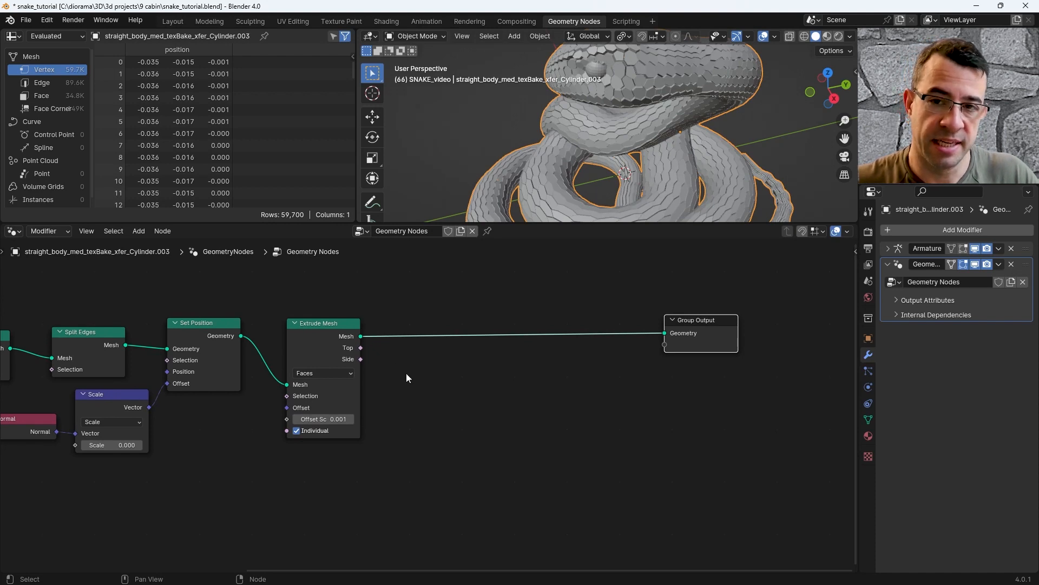
key("shift+a")
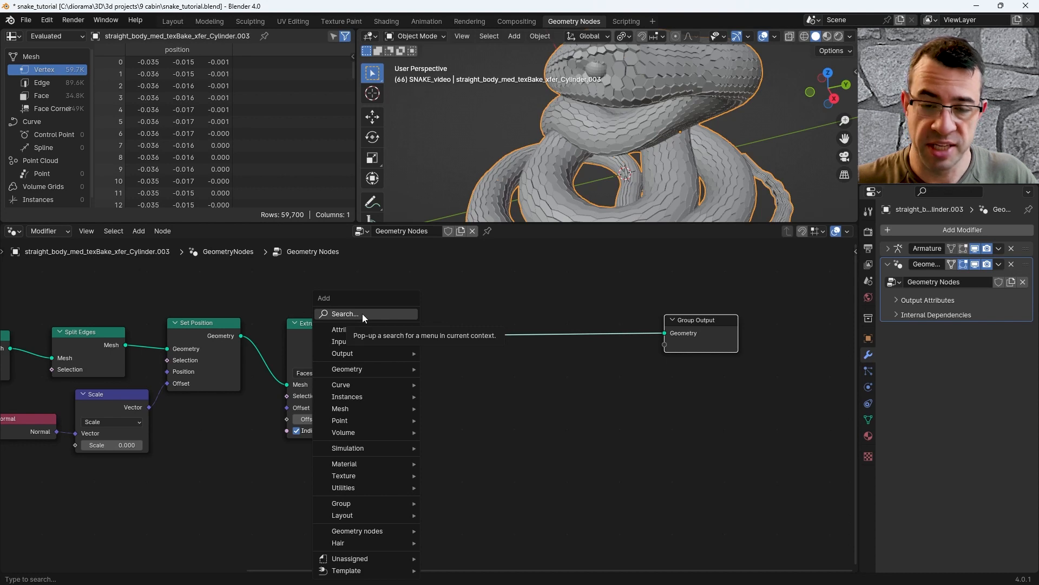
left_click(362, 313)
type("su")
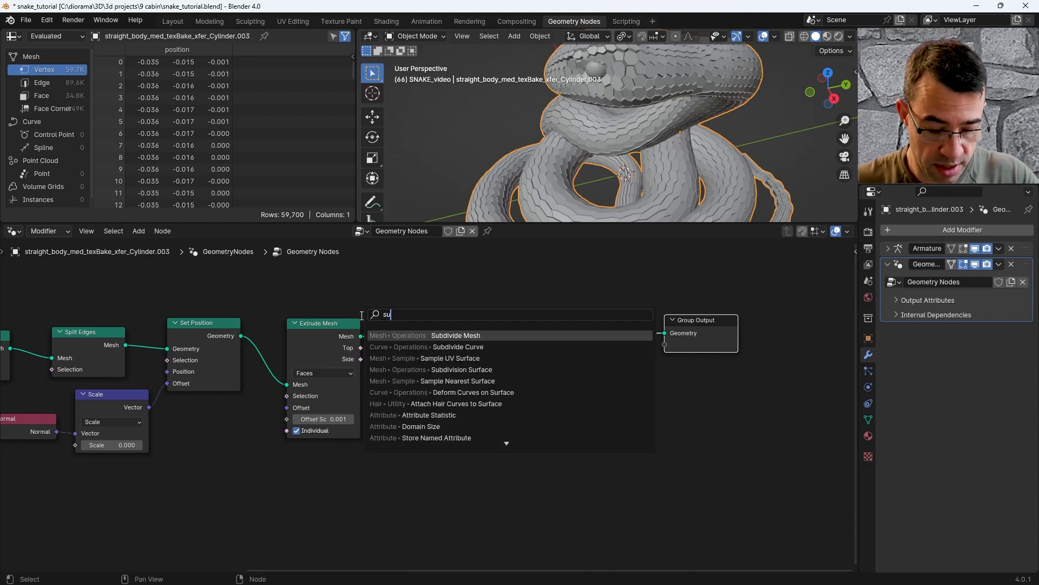
type("b")
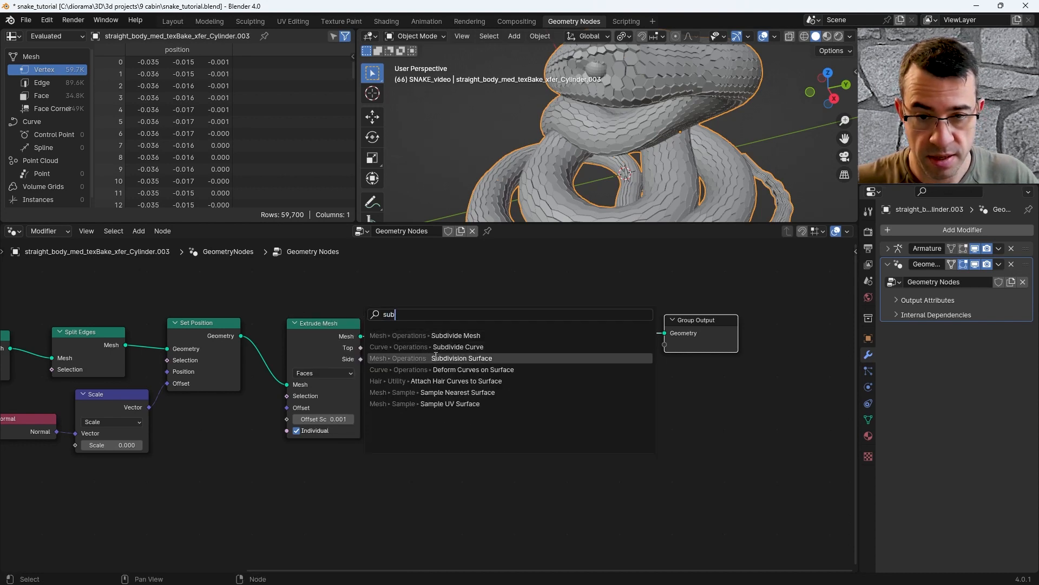
left_click(433, 358)
left_click(403, 320)
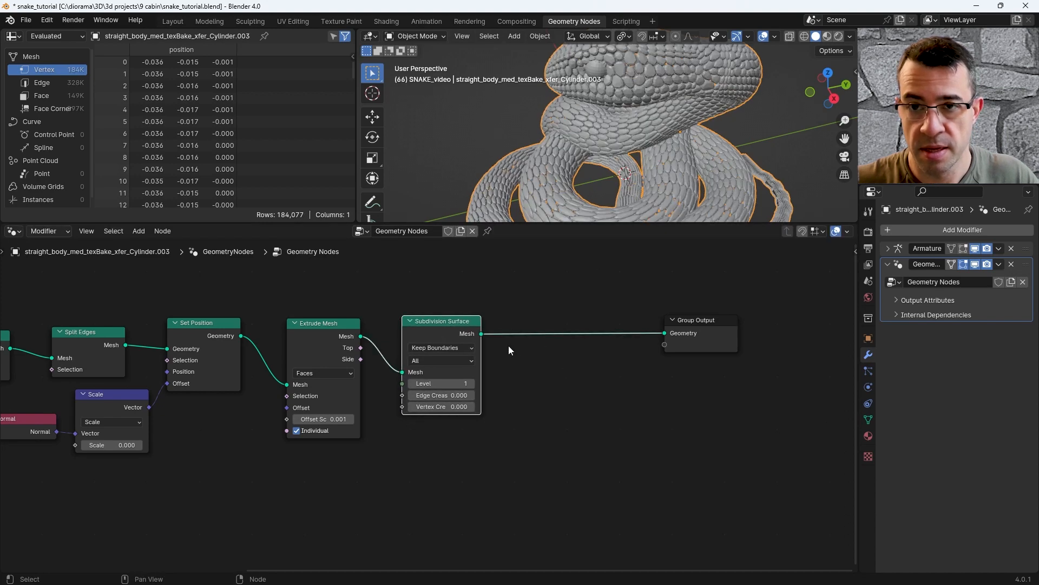
Step: Insert a Set Shade Smooth node between Subdivision Surface and Group Output
key("shift+a")
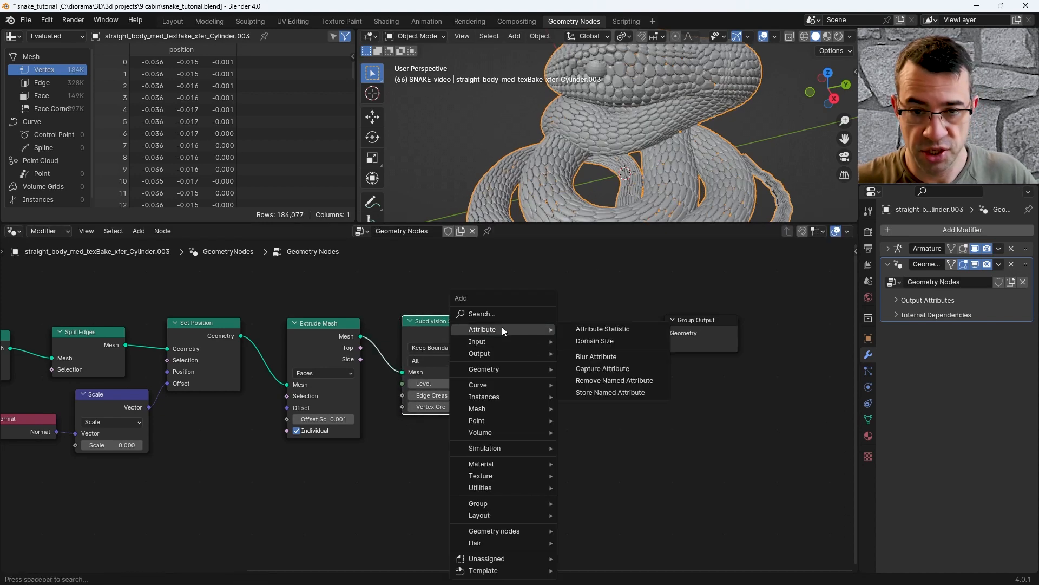
left_click(498, 314)
type("set")
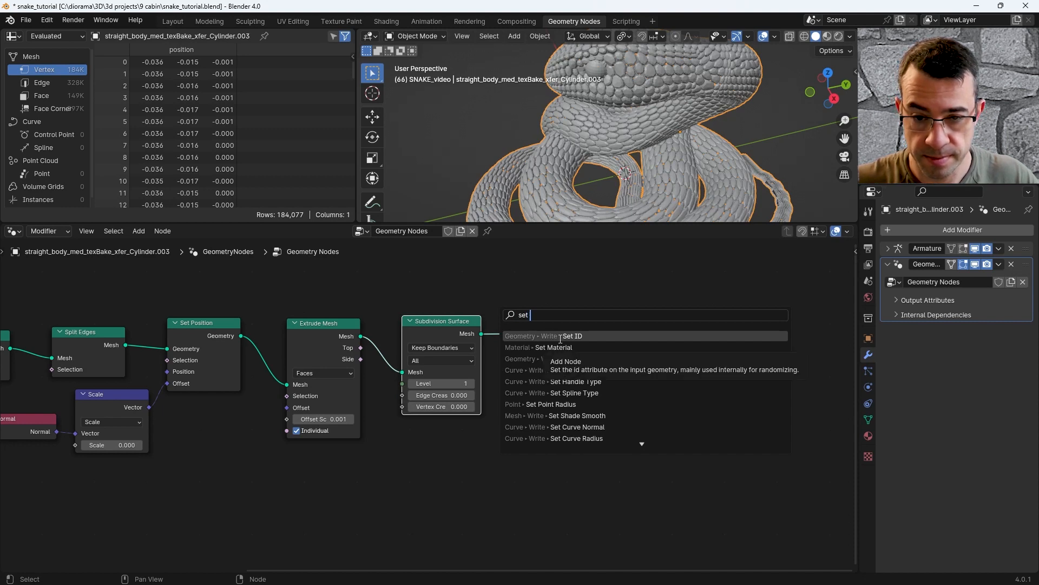
left_click(560, 415)
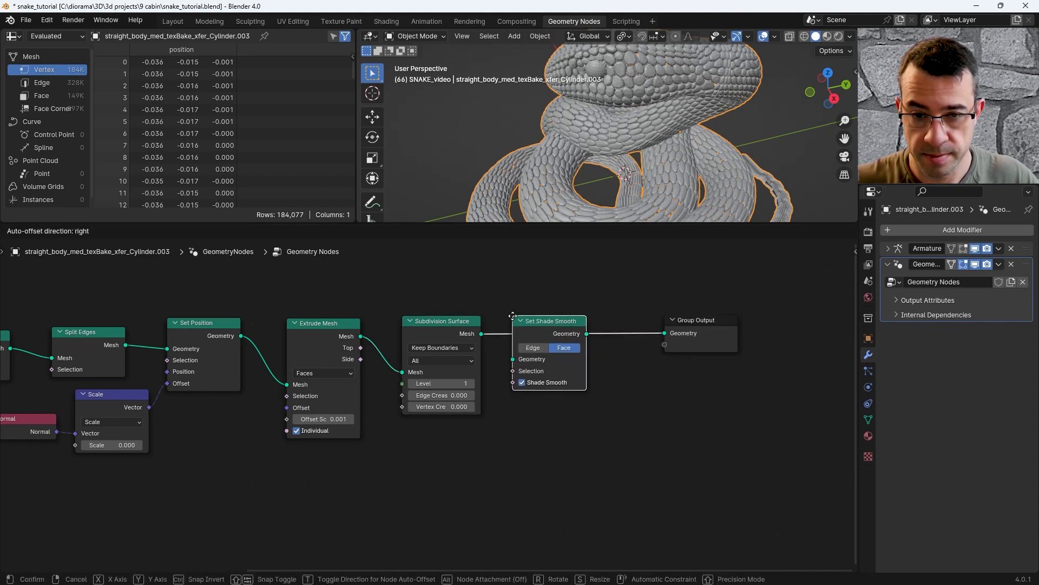
left_click(523, 315)
middle_click_drag(747, 96, 658, 163)
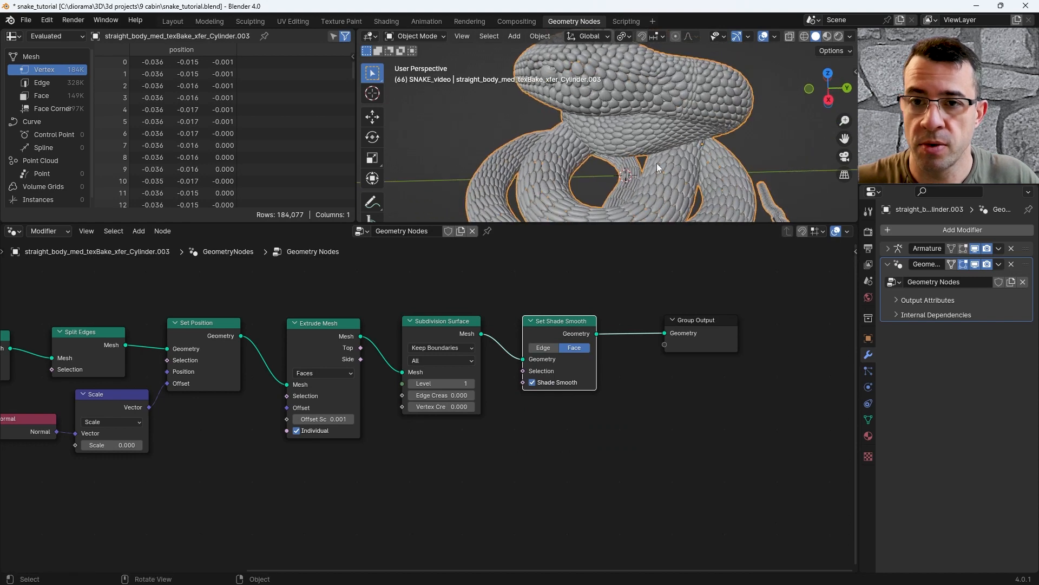
middle_click_drag(635, 201, 655, 174)
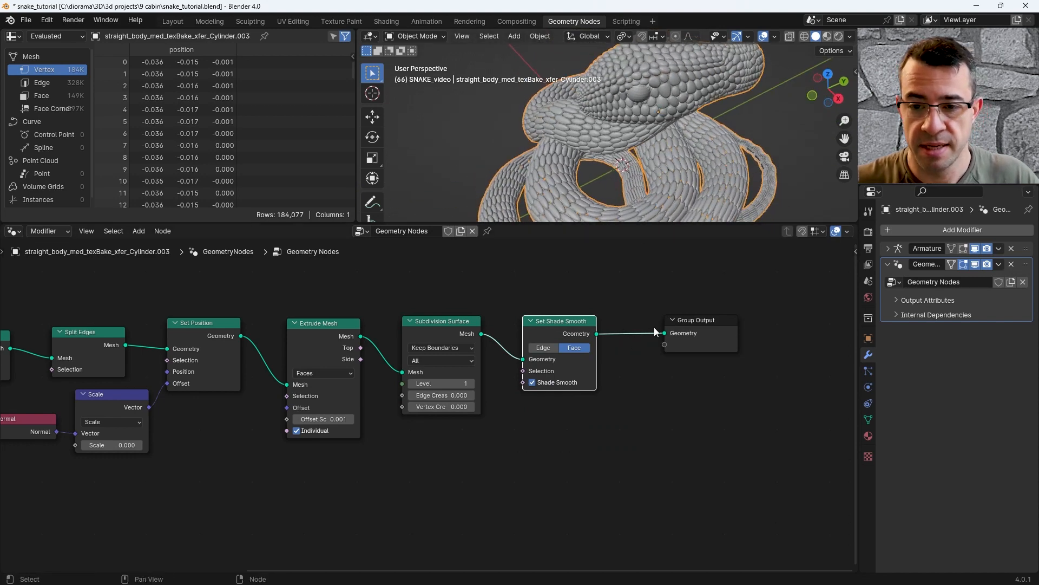
Step: Move the Group Output node farther along and insert a Set Material node between Set Shade Smooth and Group Output
left_click_drag(693, 320, 791, 322)
left_click(699, 349)
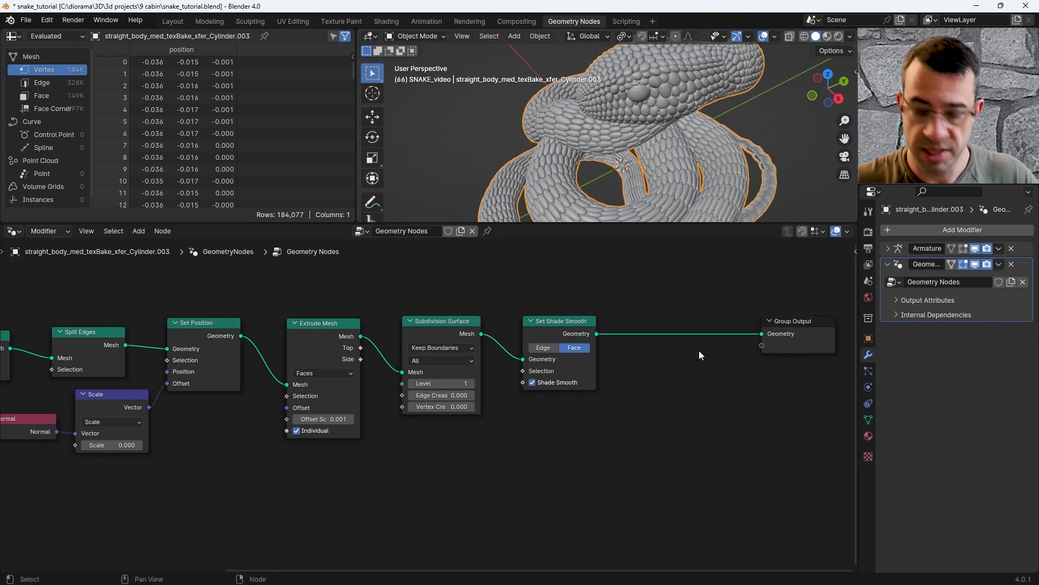
key("shift+a")
type("set")
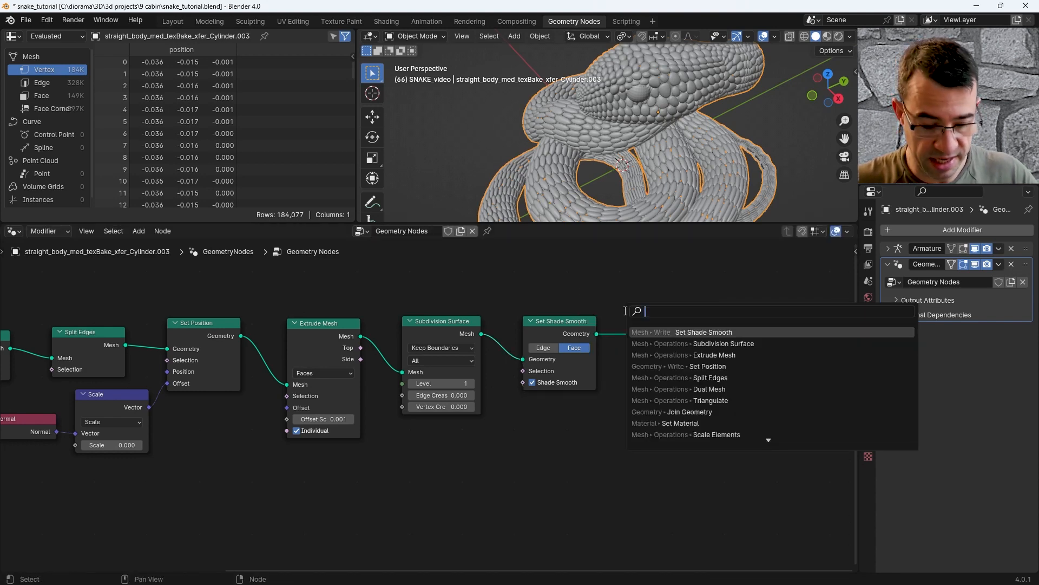
left_click(688, 343)
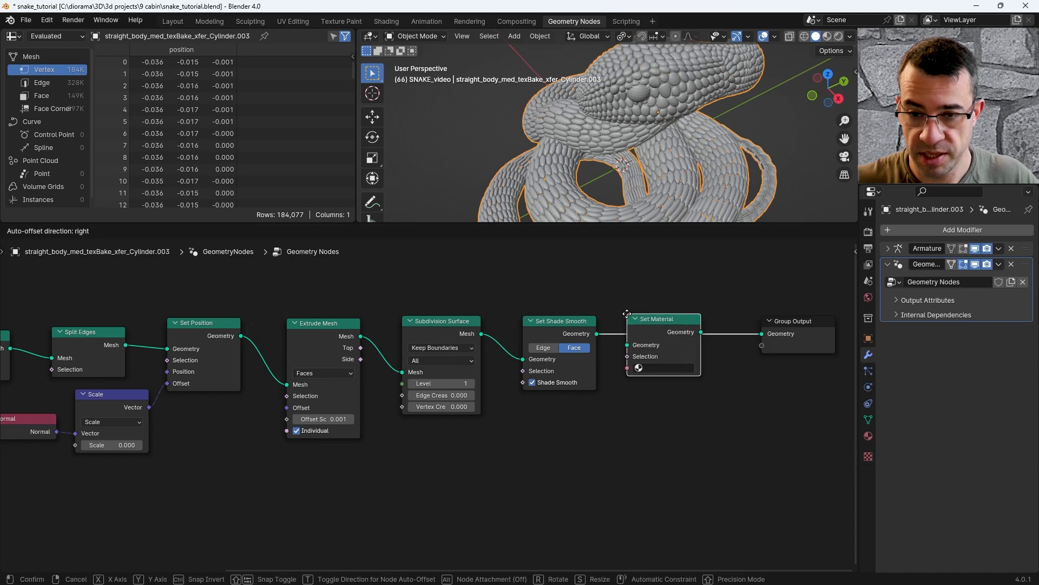
left_click(630, 317)
scroll(497, 304, "down", 2)
middle_click_drag(507, 304, 591, 338)
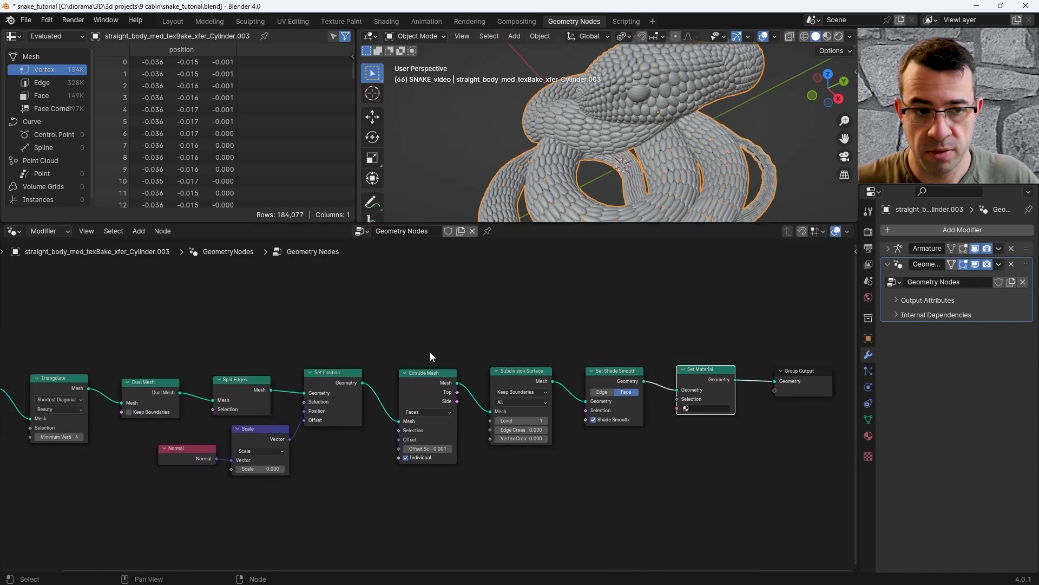
middle_click_drag(590, 142, 563, 144)
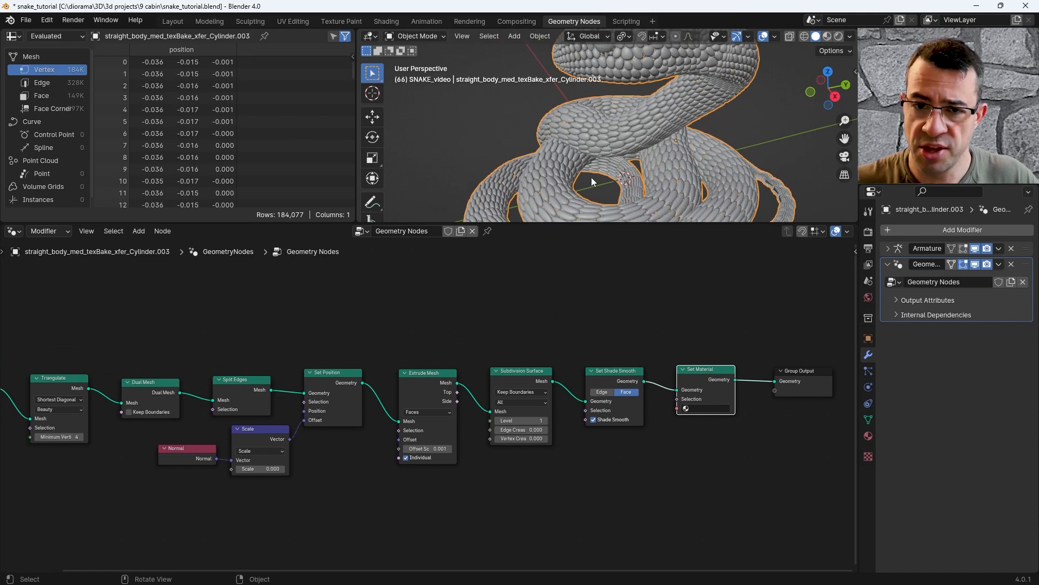
scroll(503, 197, "down", 3)
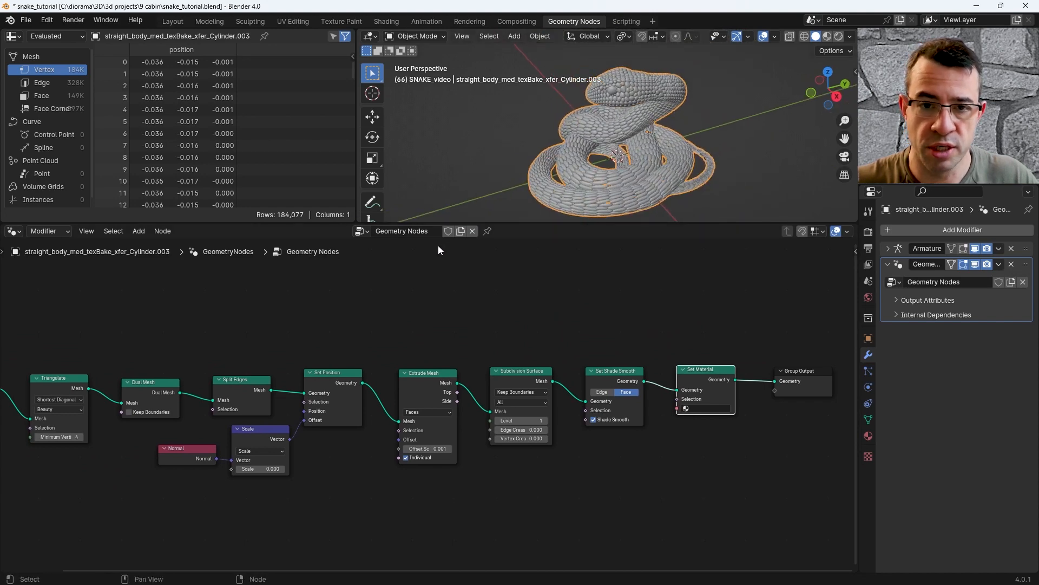
Step: Move the Group Input and Group Output nodes outward and above the main row of nodes
middle_click_drag(439, 568, 481, 569)
scroll(247, 366, "down", 2)
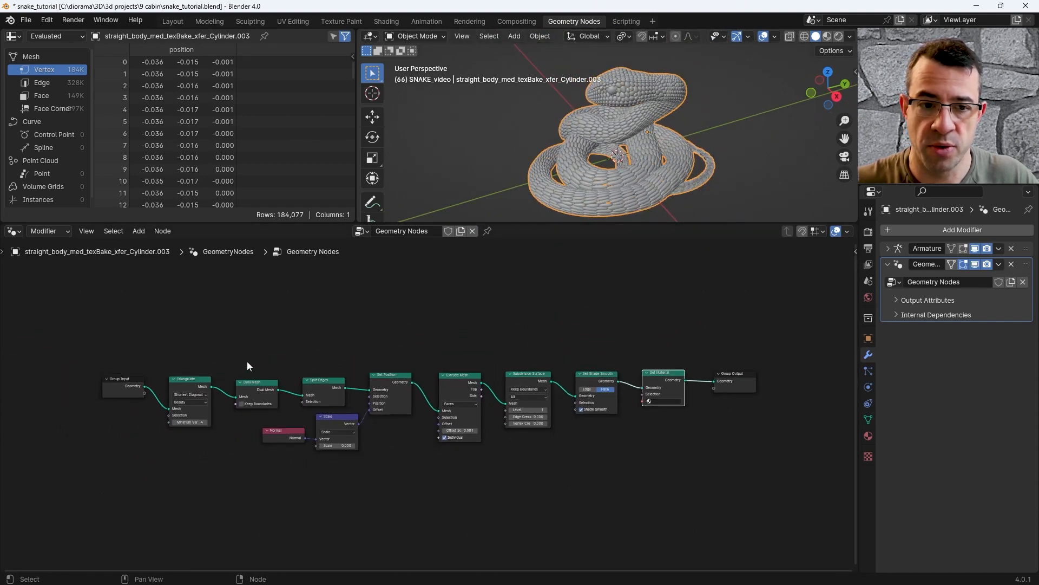
left_click_drag(128, 385, 87, 342)
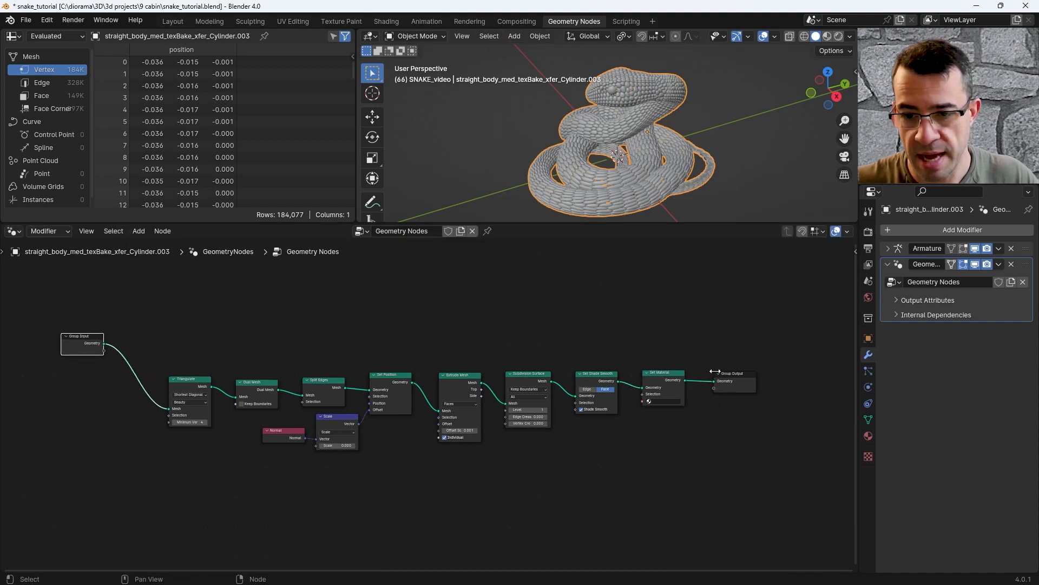
left_click_drag(735, 376, 722, 344)
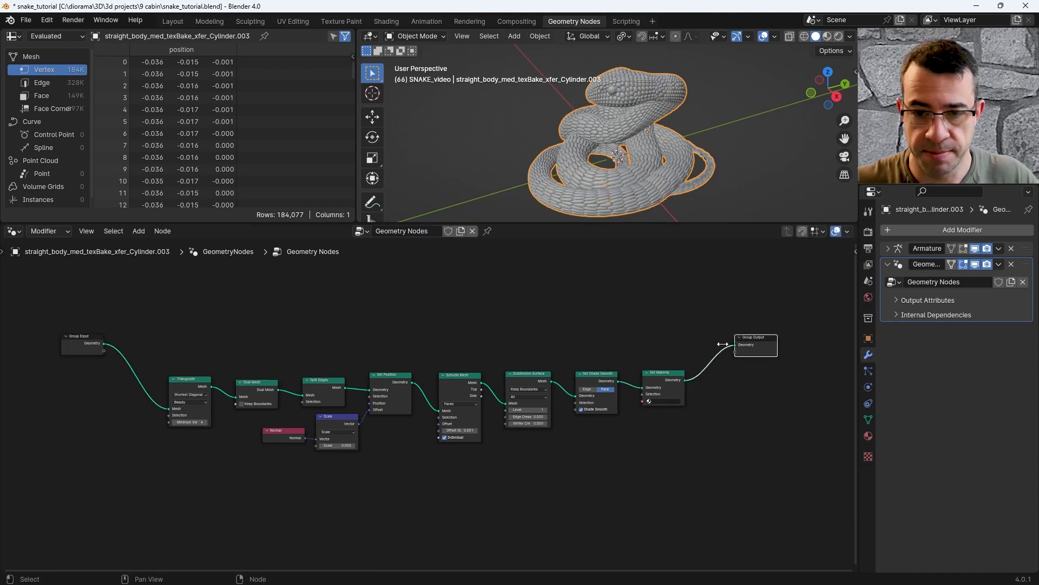
Step: Insert a Join Geometry node between Set Material and Group Output
key("shift+a")
left_click(551, 315)
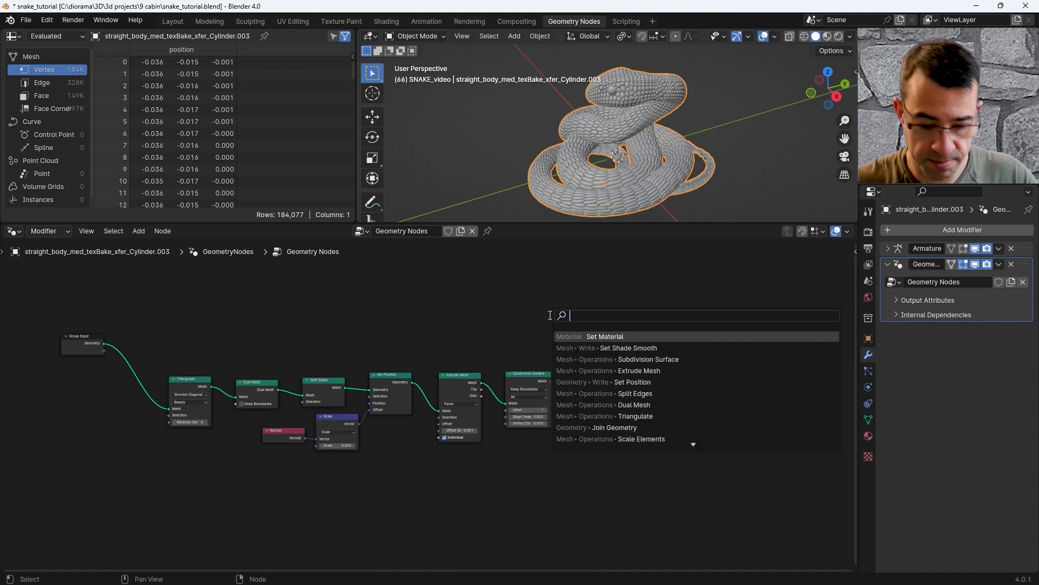
type("joi")
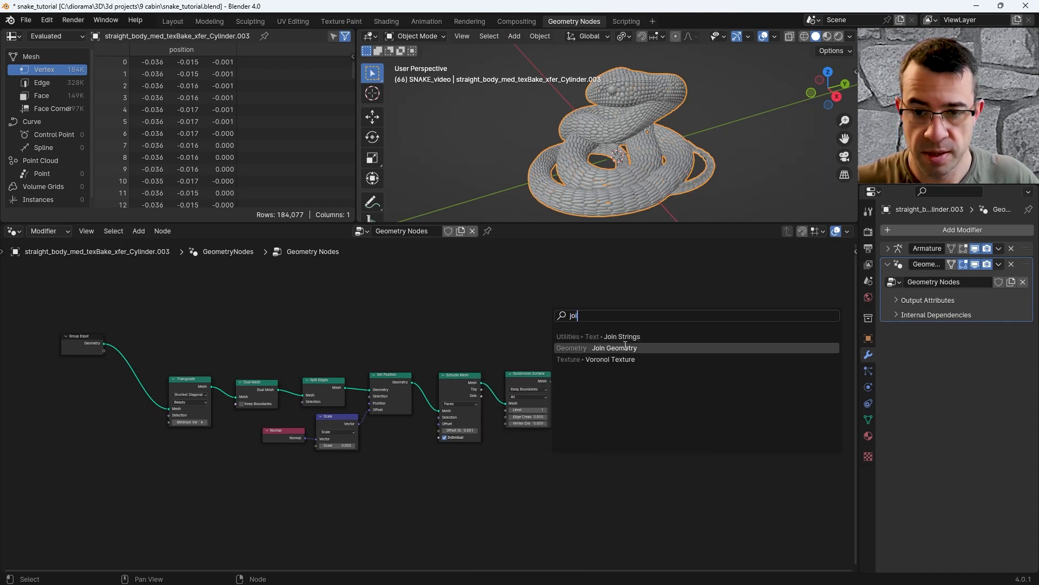
left_click(625, 348)
left_click(728, 357)
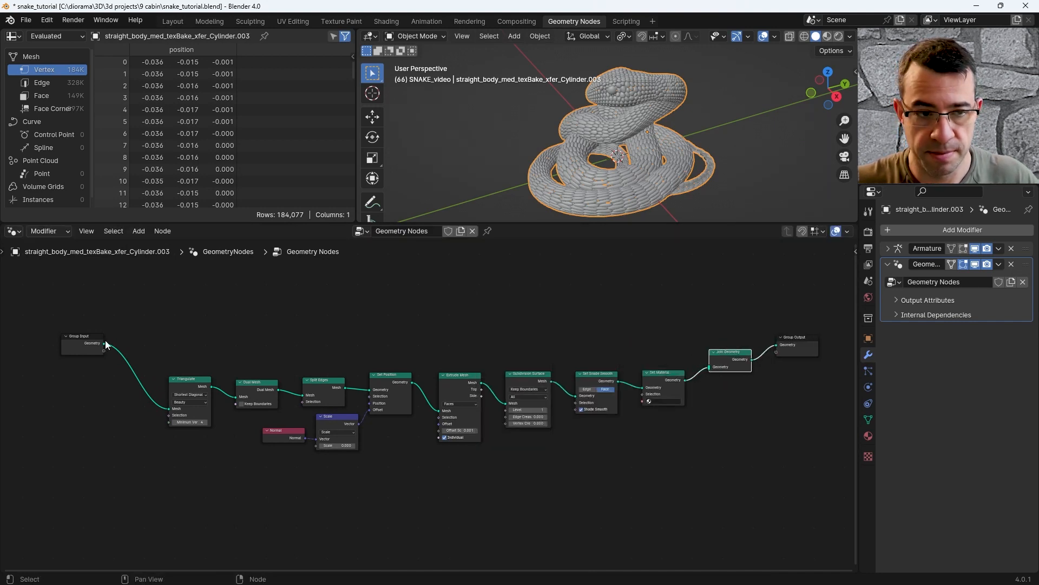
Step: Connect the Group Input geometry to Join Geometry as well, and line up the Join Geometry node with Group Output
left_click_drag(109, 342, 260, 351)
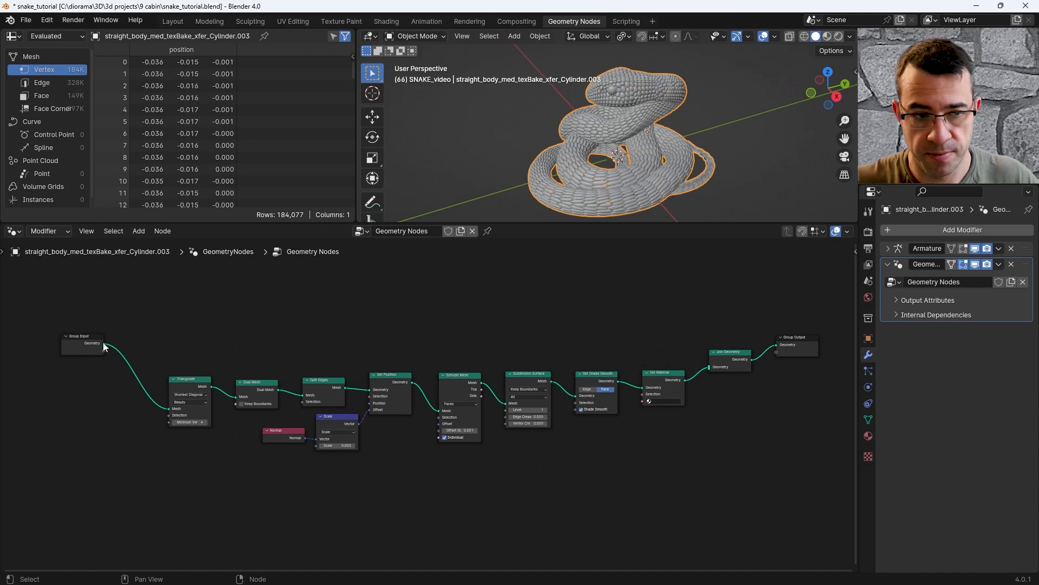
left_click_drag(104, 345, 710, 367)
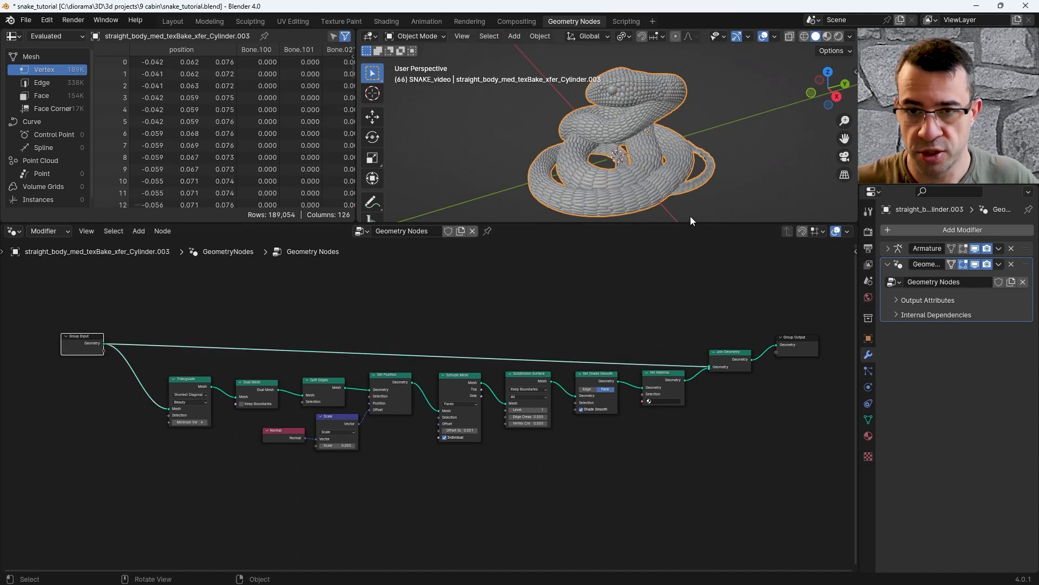
middle_click_drag(606, 149, 586, 126)
scroll(583, 125, "up", 4)
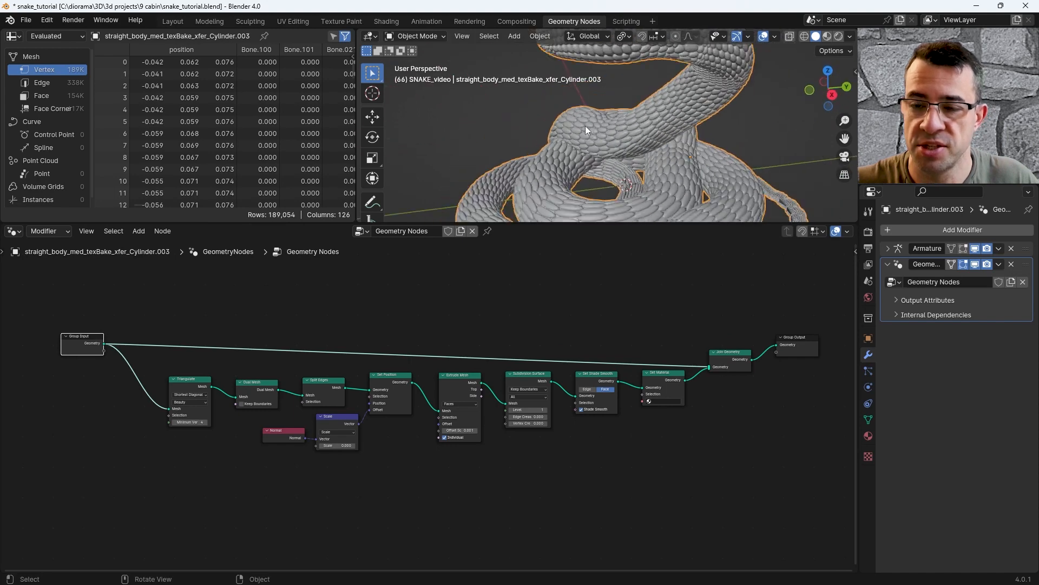
scroll(586, 125, "down", 4)
left_click(735, 356)
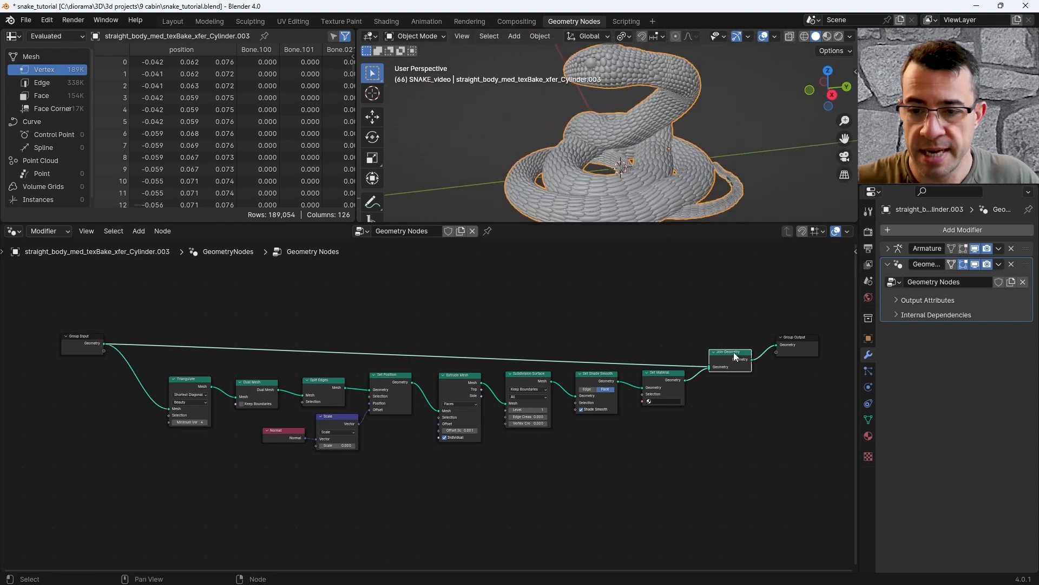
left_click_drag(735, 356, 729, 341)
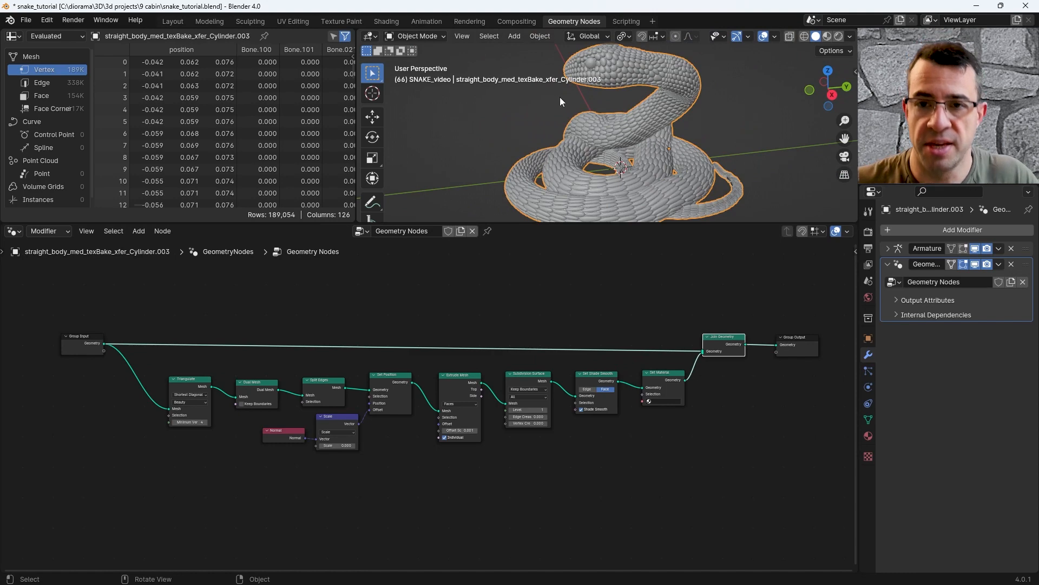
Step: Switch to the Shading workspace, enlarge the shader node area and create a new material for the snake
left_click(386, 21)
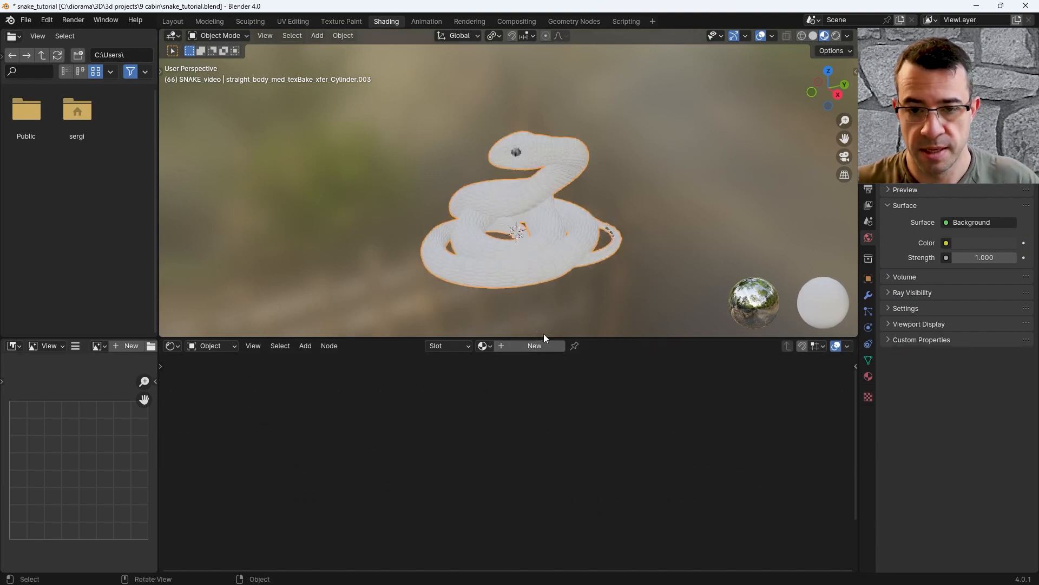
left_click_drag(543, 336, 533, 275)
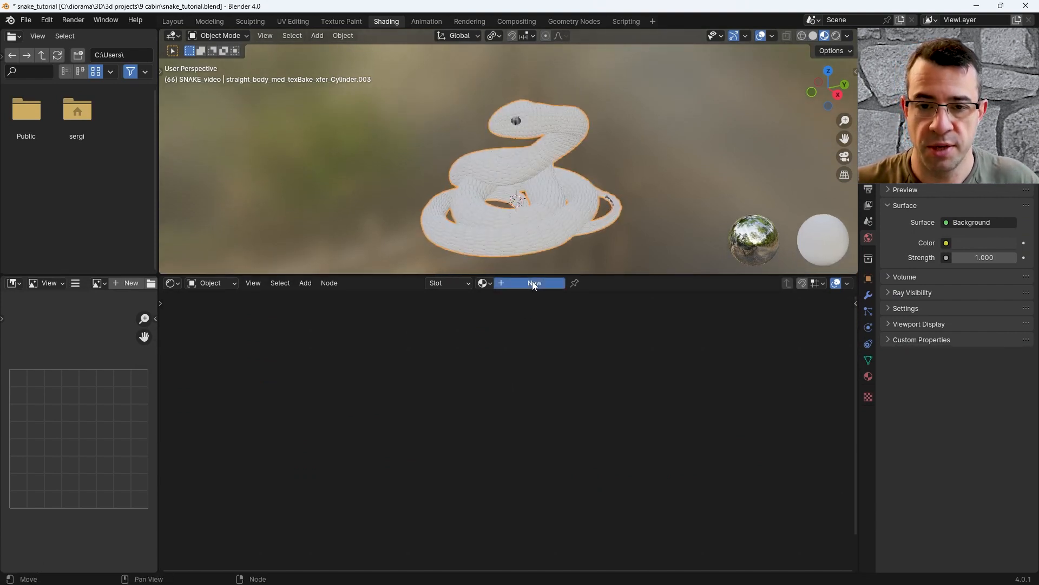
left_click(533, 284)
key("Home")
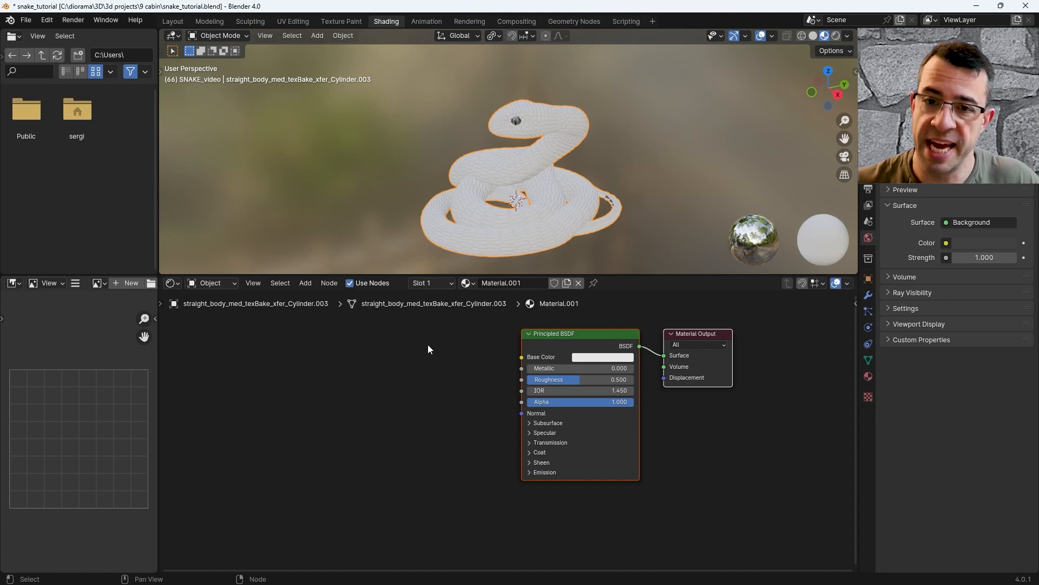
Step: Add a Geometry input node to the material and place it before the Principled BSDF
key("shift+a")
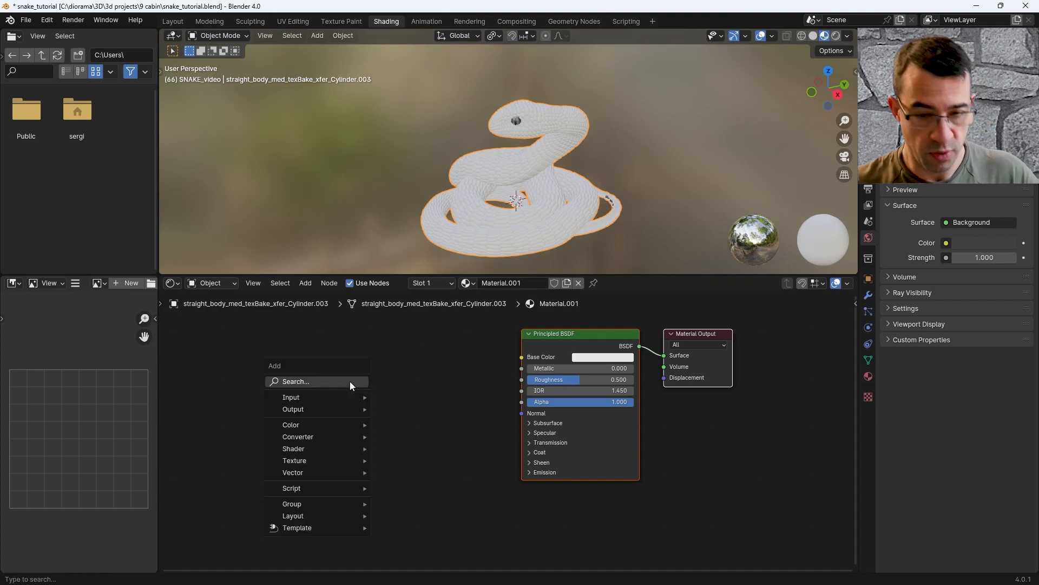
left_click(323, 380)
type("geo")
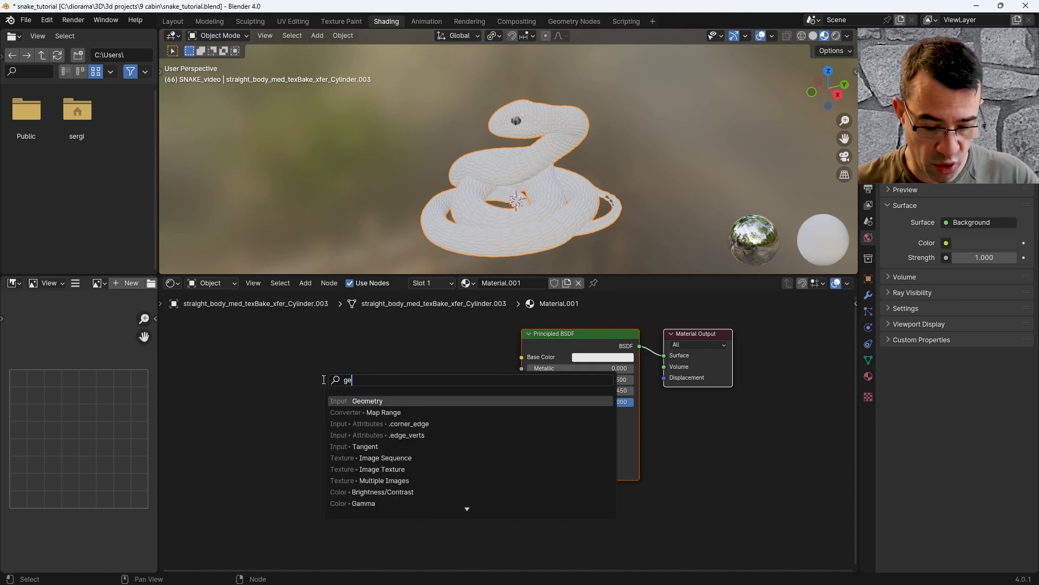
left_click(368, 401)
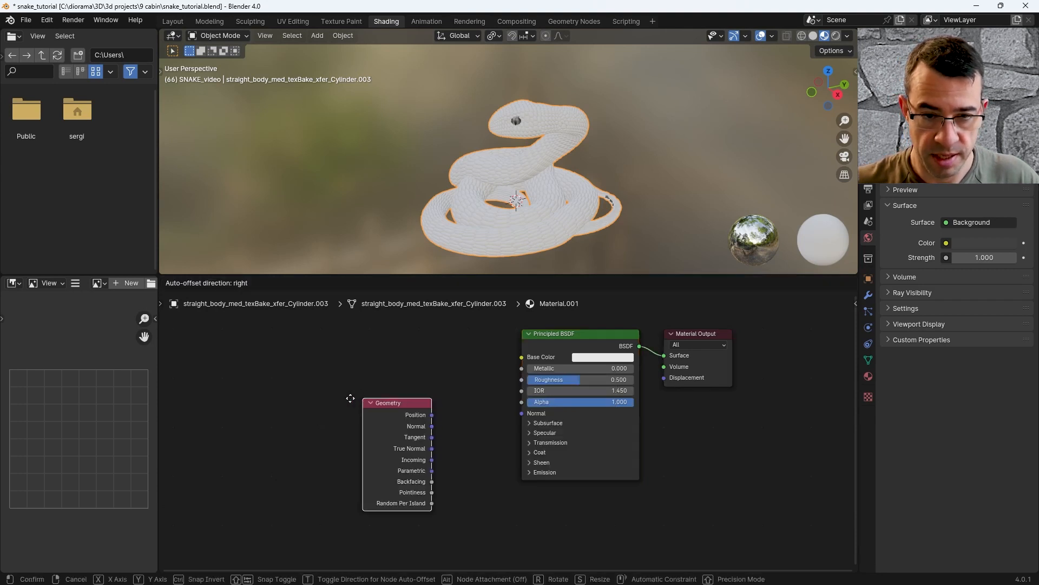
left_click(329, 482)
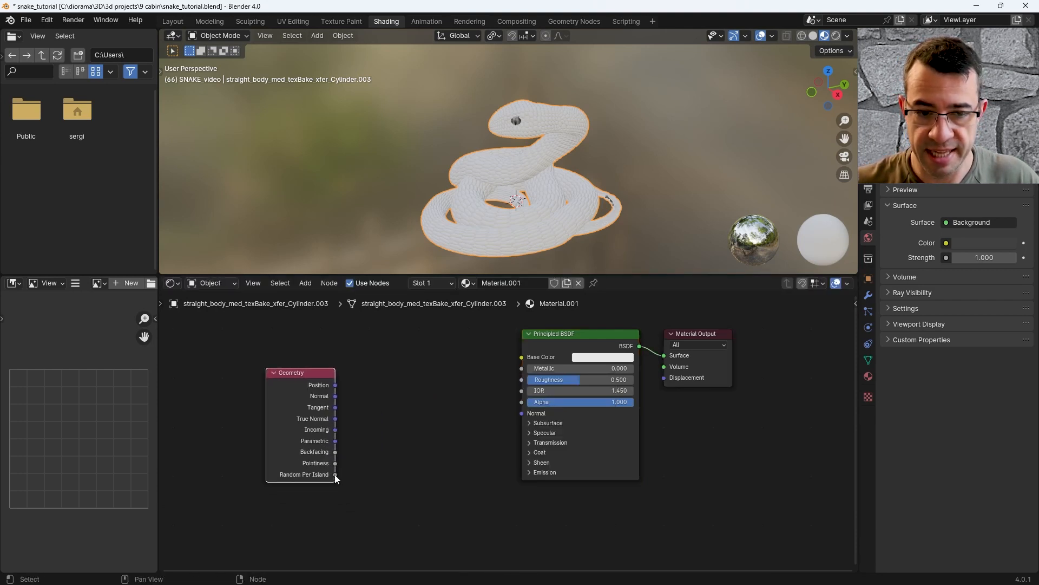
Step: Connect the Geometry node's Random Per Island output to the Principled BSDF Base Color and rename the material as scales
left_click_drag(336, 474, 523, 357)
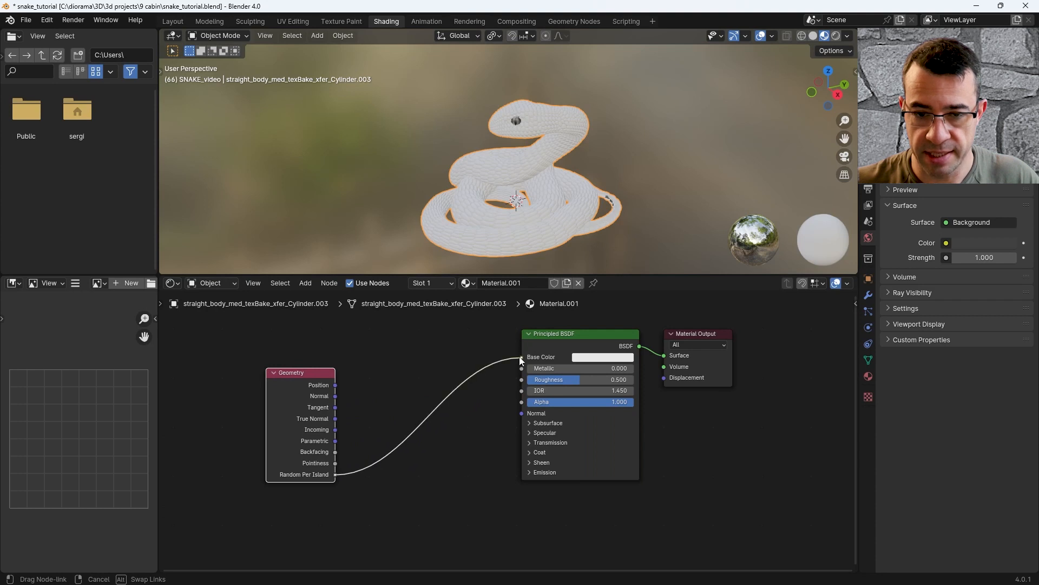
left_click(508, 283)
type("sca")
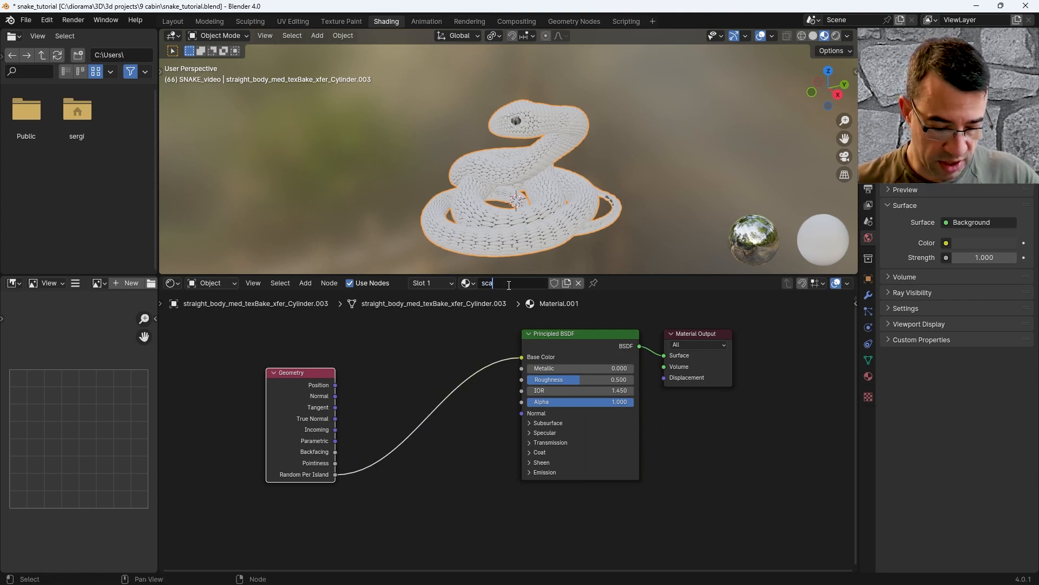
type("les")
key("Return")
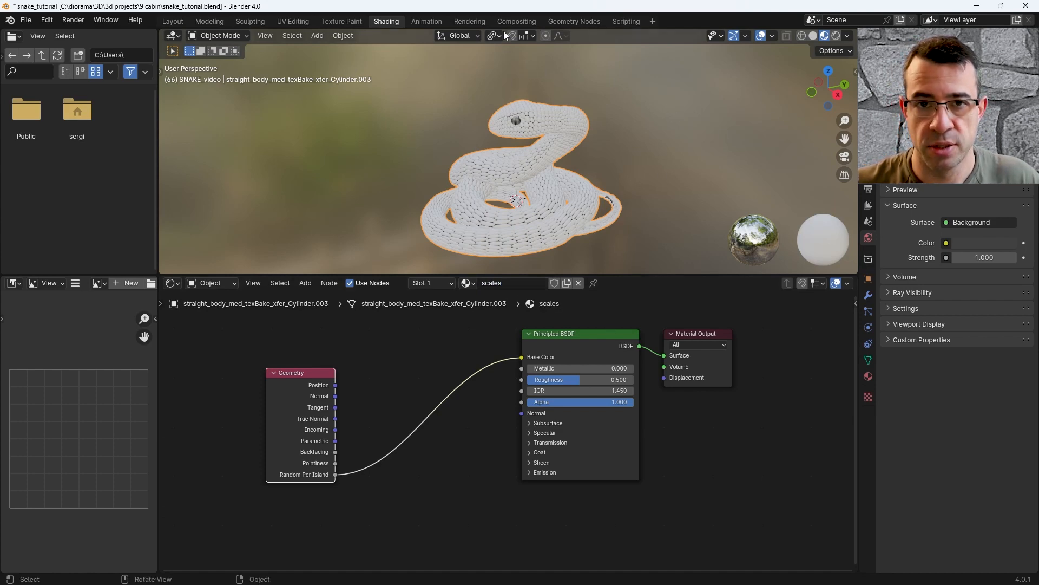
Step: Assign the scales material in the Set Material node in the Geometry Nodes workspace, and return to the Shading workspace
left_click(562, 21)
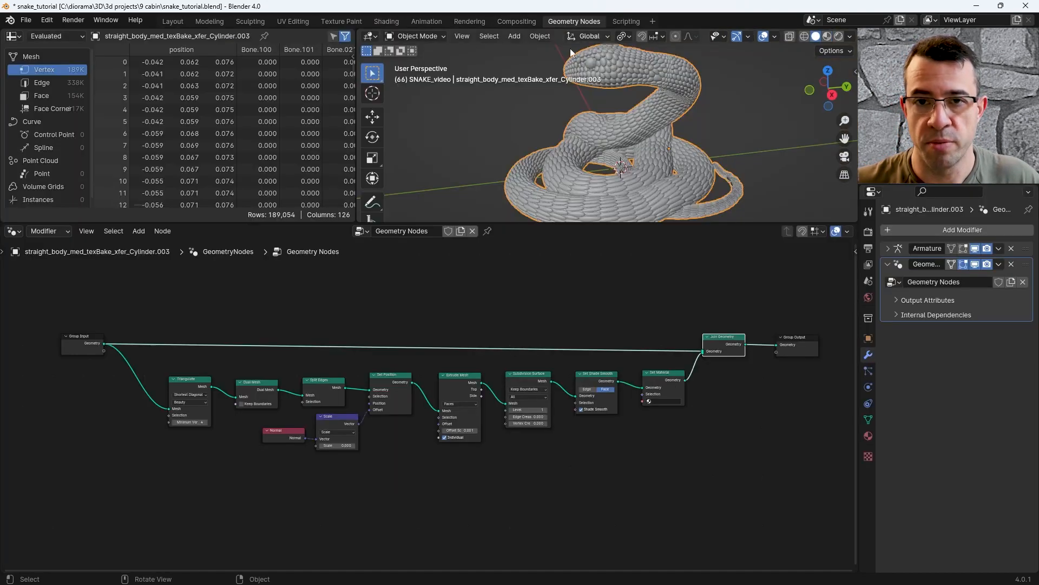
left_click(672, 417)
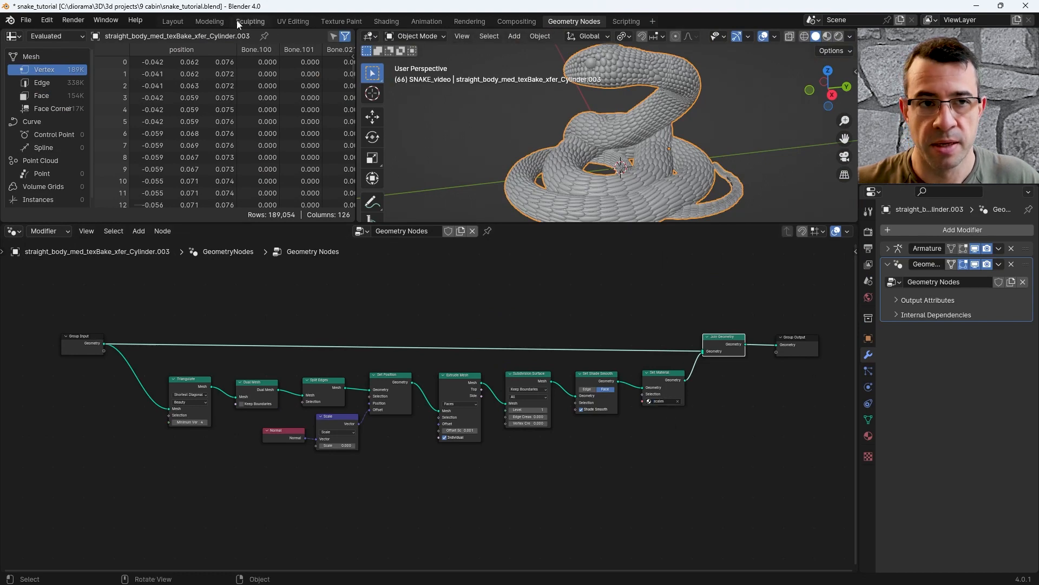
left_click(385, 20)
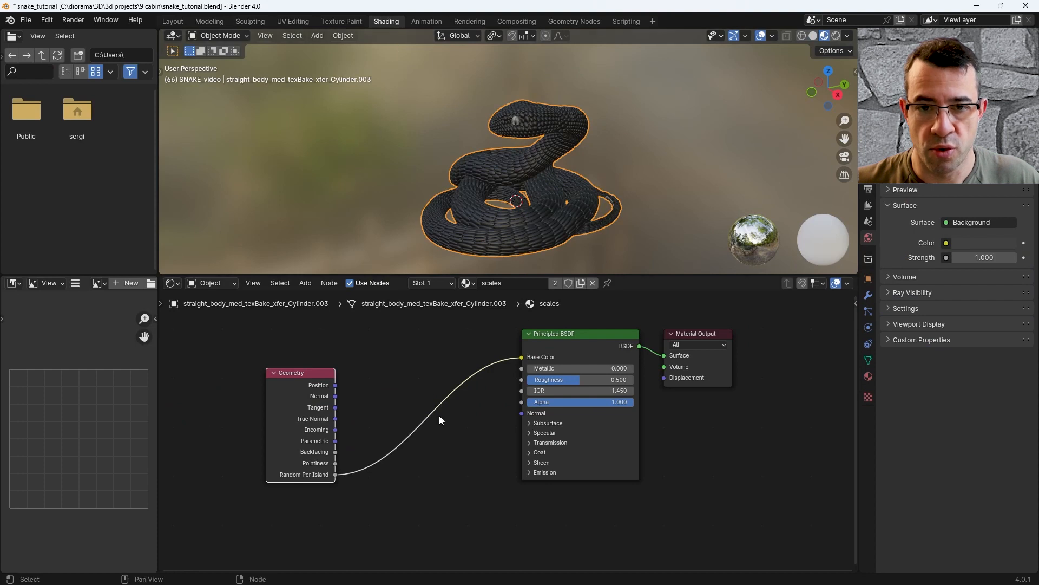
Step: Insert a Color Ramp node on the link between Random Per Island and Base Color, and position it between both nodes
middle_click_drag(432, 419, 424, 410)
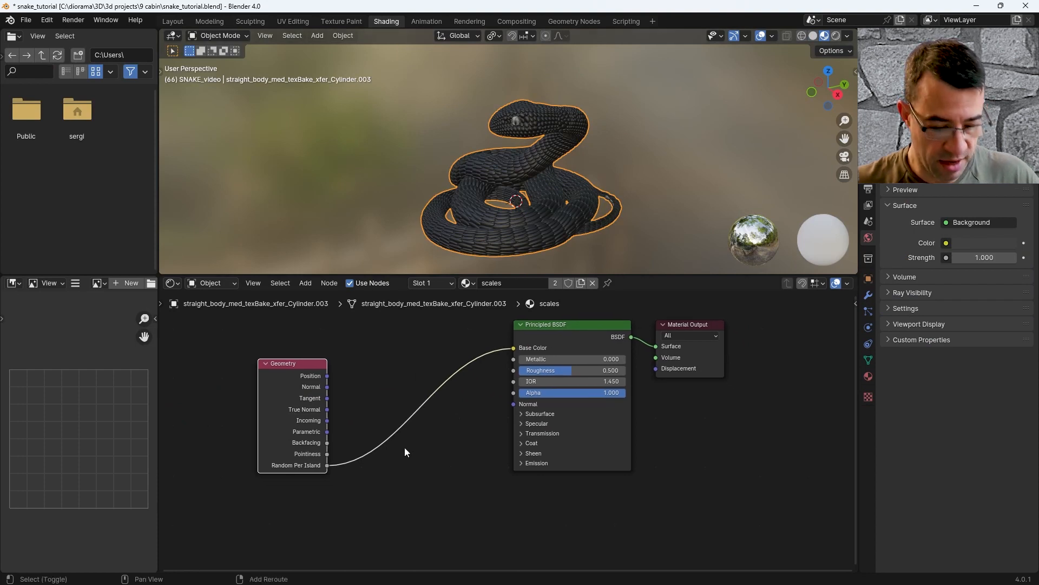
key("shift+a")
left_click(372, 422)
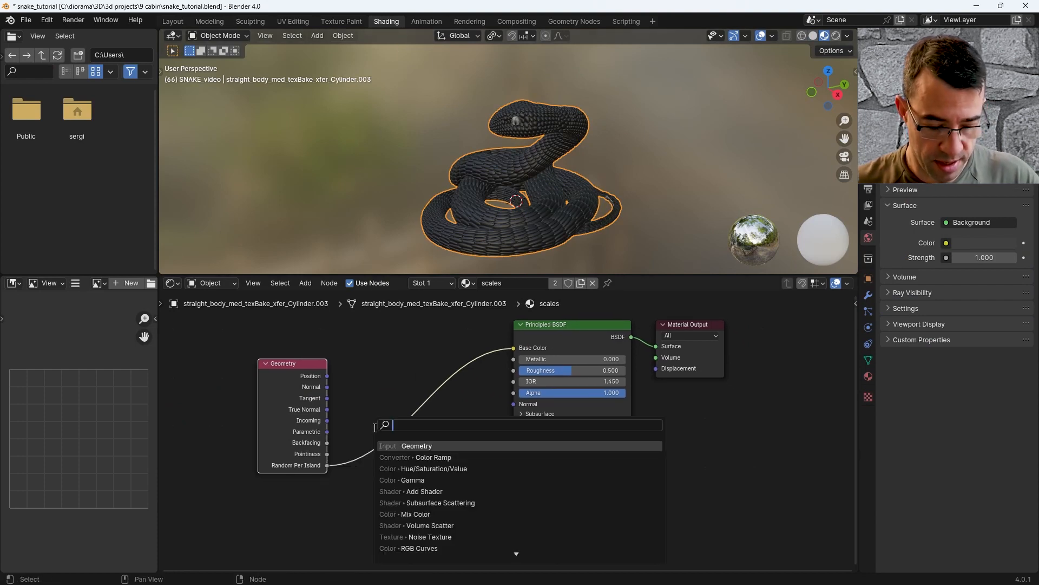
type("colo")
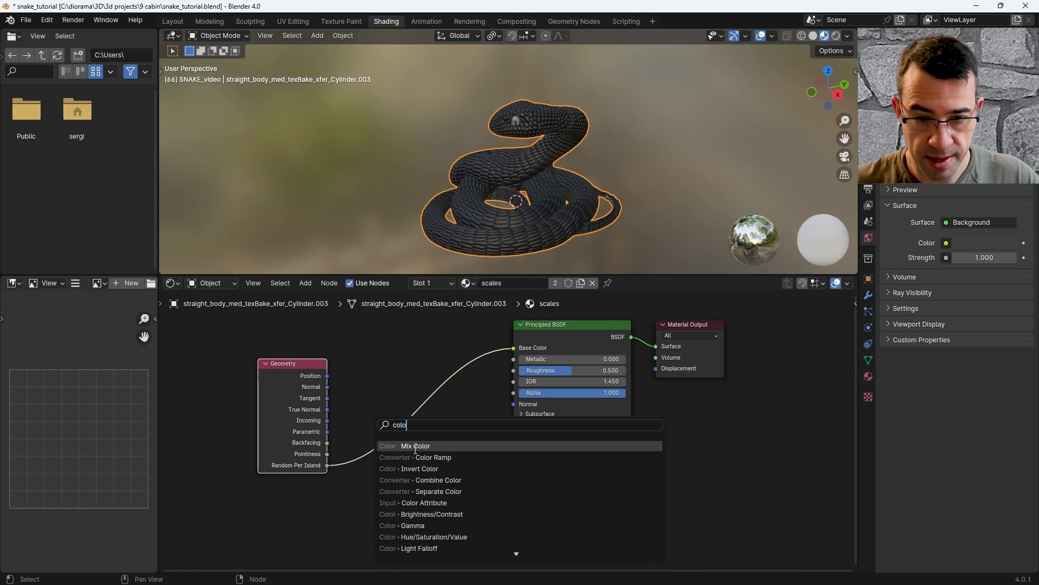
left_click(433, 457)
left_click(431, 418)
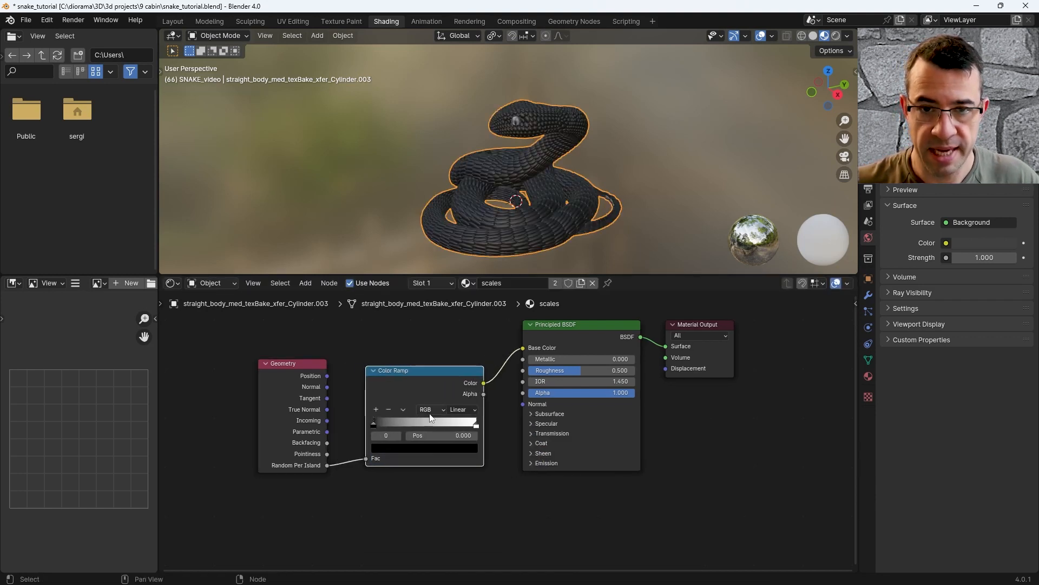
left_click_drag(438, 370, 439, 359)
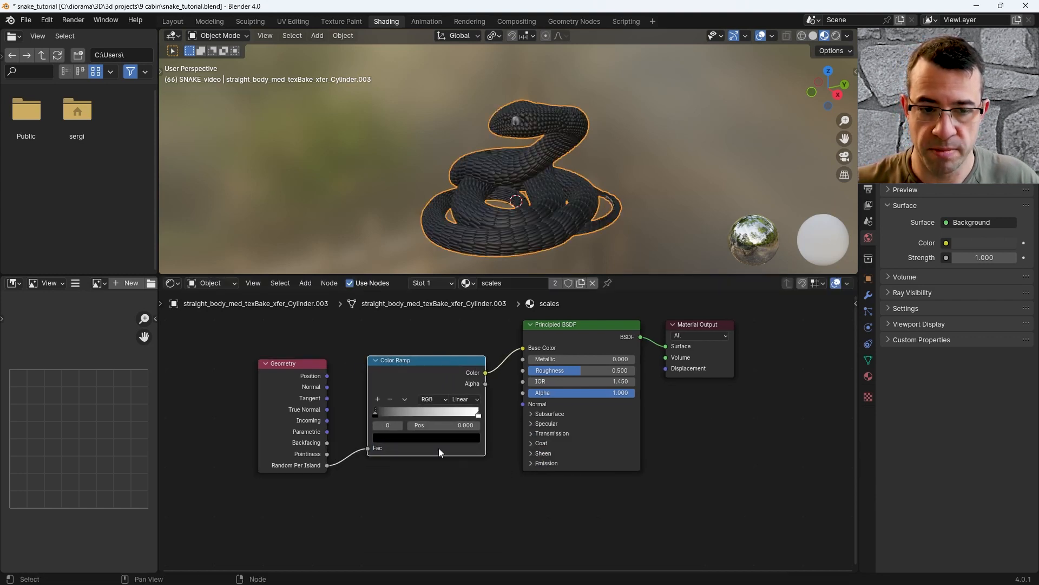
Step: Add a middle stop at position 0.500 to the Color Ramp and colour it blue-violet, with hue 0.676 and saturation 0.893
scroll(452, 203, "up", 2)
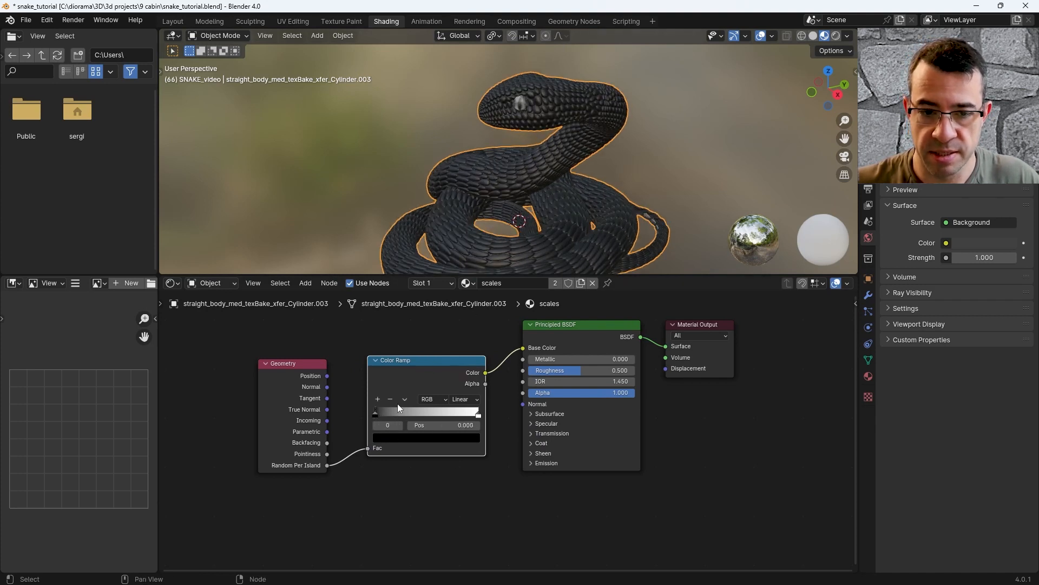
left_click(378, 400)
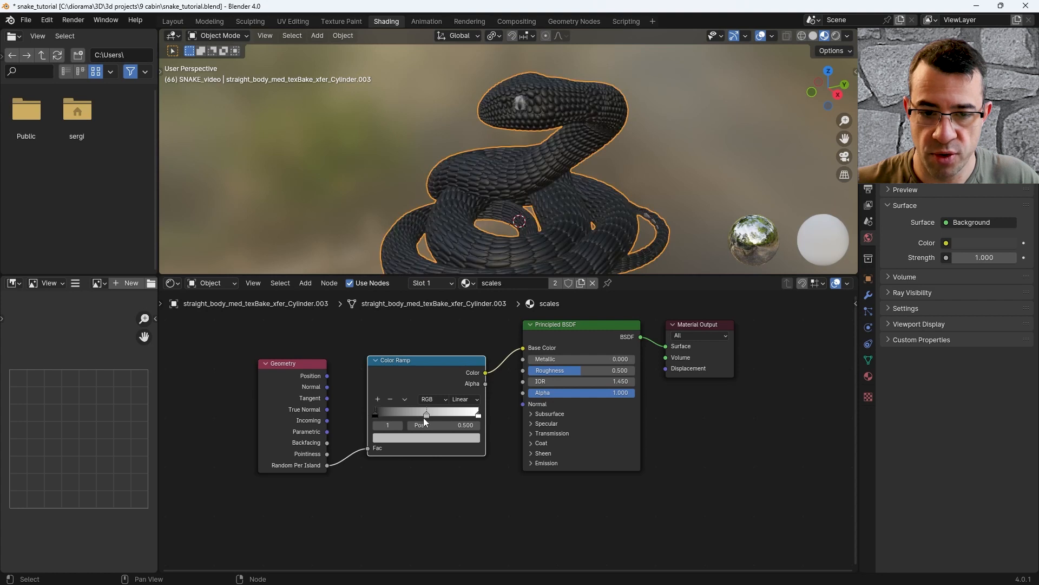
left_click(427, 438)
left_click(428, 335)
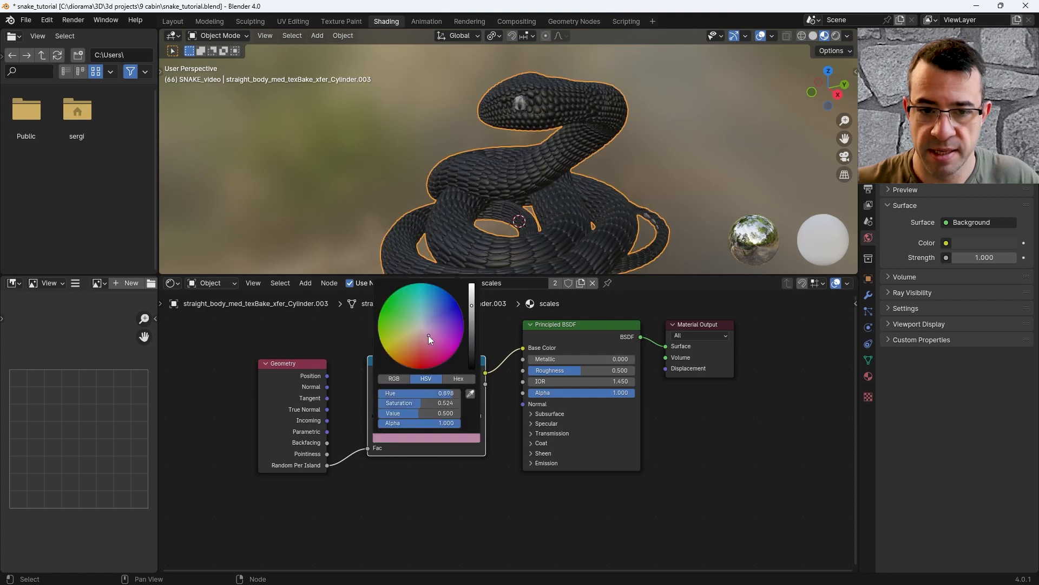
left_click_drag(442, 333, 446, 315)
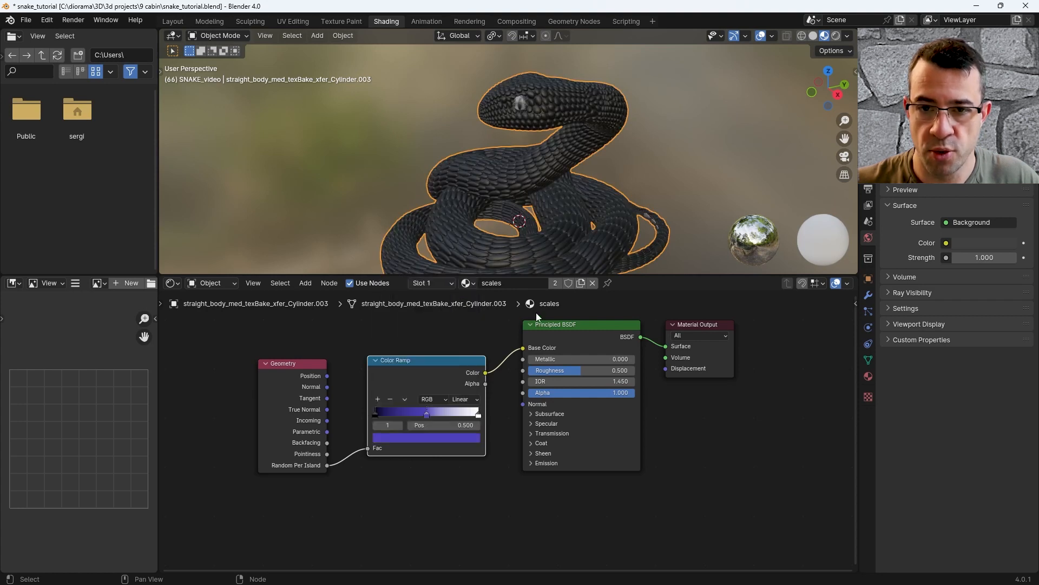
Step: Switch the viewport to rendered shading and recolour the Color Ramp's middle stop to an orange-brown
left_click(836, 35)
mouse_move(644, 154)
middle_mouse_down()
mouse_move(622, 170)
mouse_move(569, 174)
mouse_move(564, 161)
mouse_move(544, 187)
middle_mouse_up()
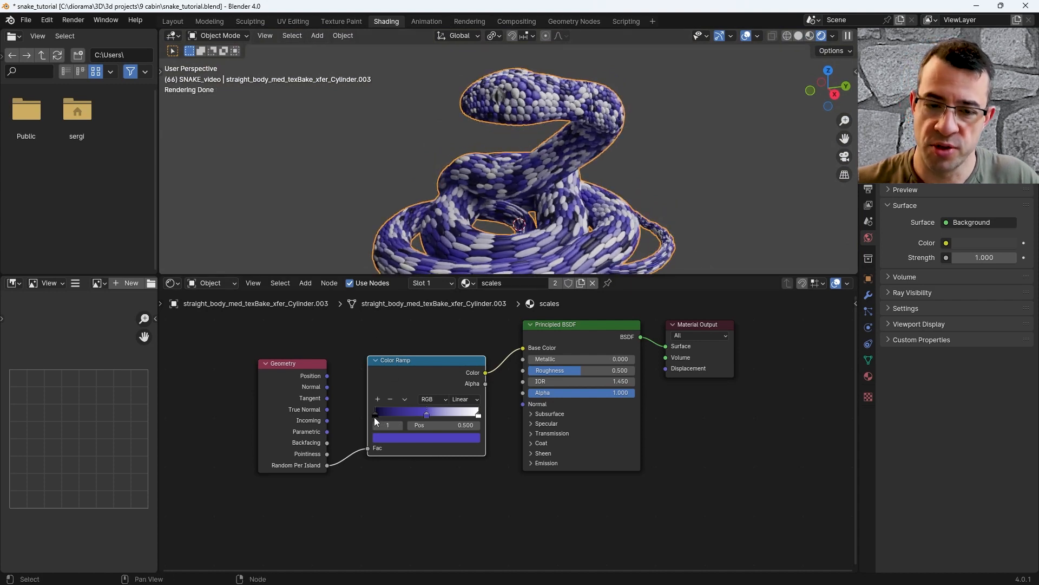
left_click(409, 438)
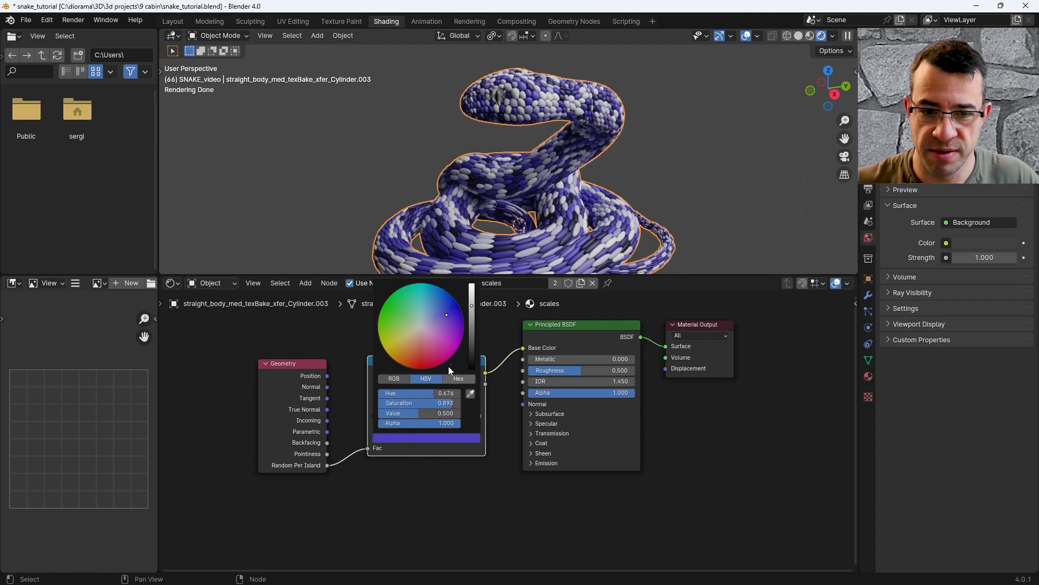
left_click(411, 349)
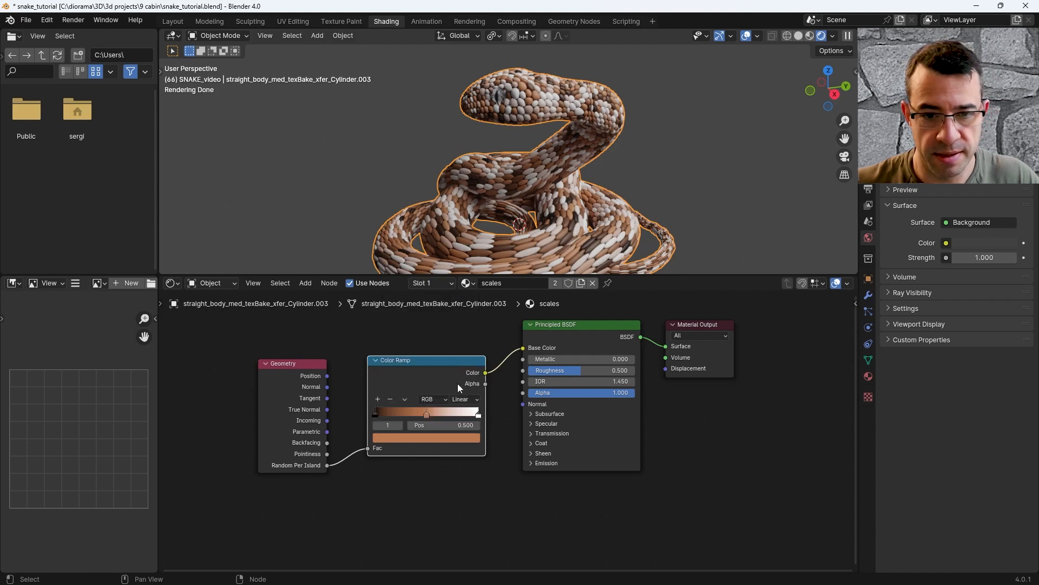
Step: Change the Color Ramp's white end stop to a light peach colour and inspect the scales around the snake's head
left_click(479, 415)
left_click(452, 437)
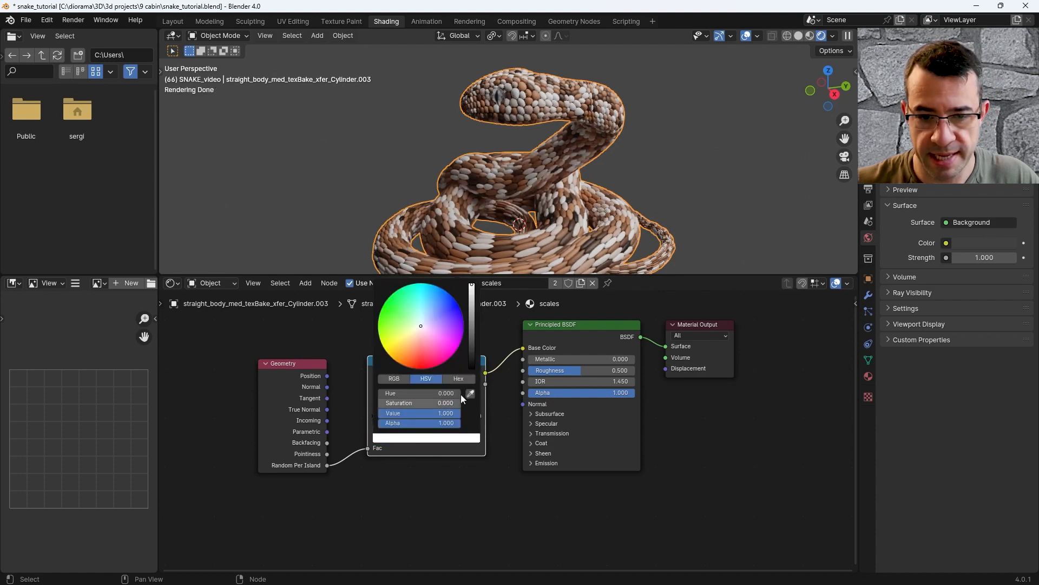
left_click_drag(419, 329, 409, 345)
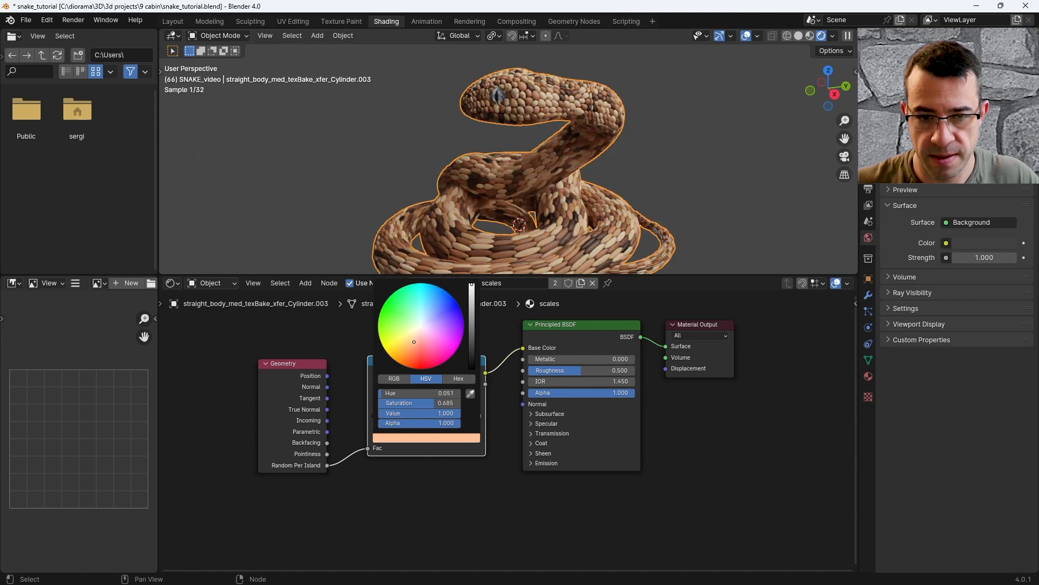
middle_click_drag(398, 188, 509, 211)
scroll(541, 122, "up", 3)
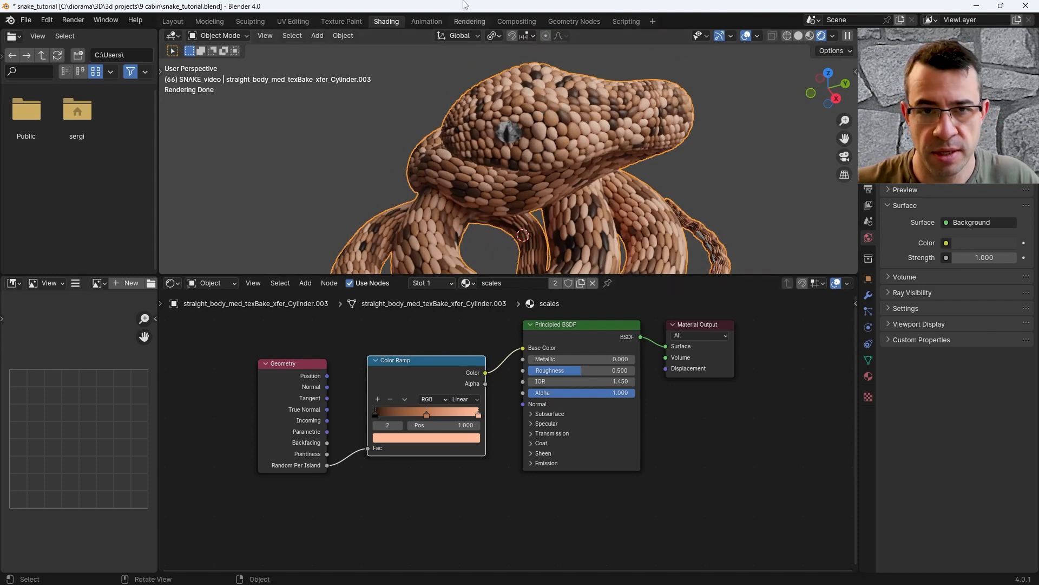
Step: Return to the Geometry Nodes workspace and set the Subdivision Surface node's Edge Crease to 0.2
left_click(574, 21)
scroll(577, 417, "up", 3)
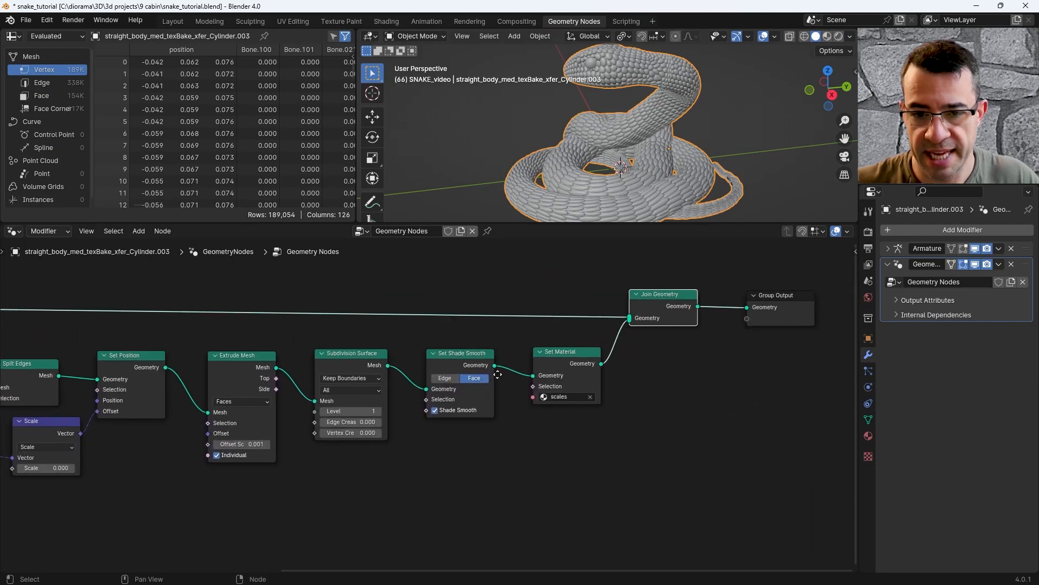
middle_click_drag(488, 387, 527, 374)
left_click(389, 417)
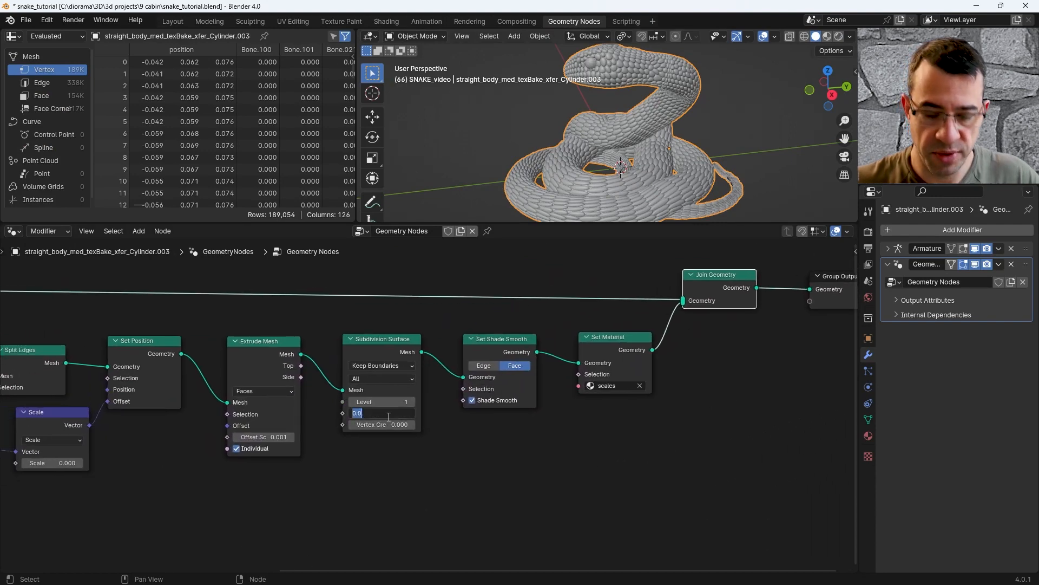
key("BackSpace")
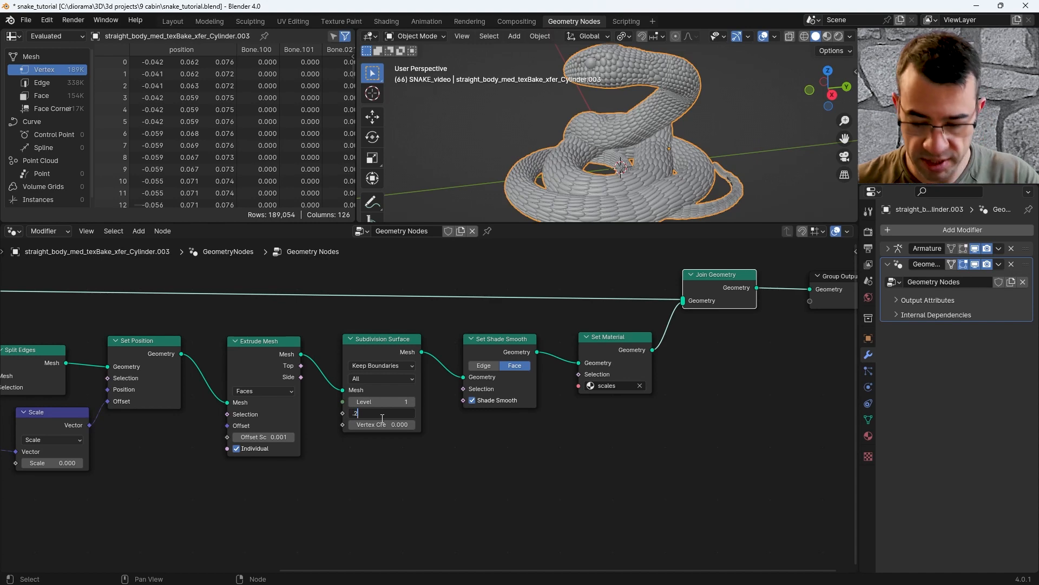
key("Return")
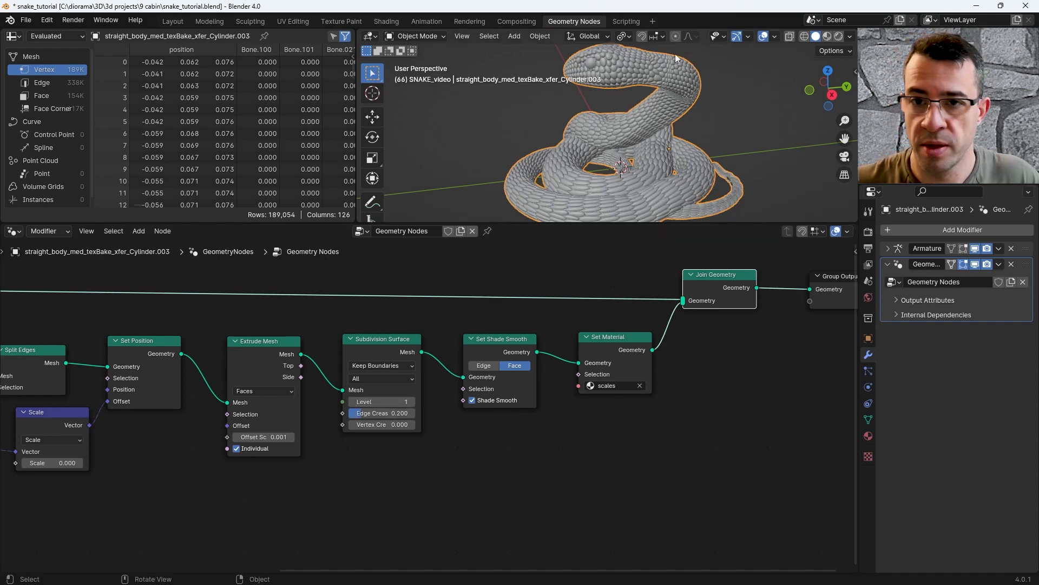
Step: Check the scales up close in rendered shading and set the Subdivision Surface node's Edge Crease to 0.1
left_click(837, 37)
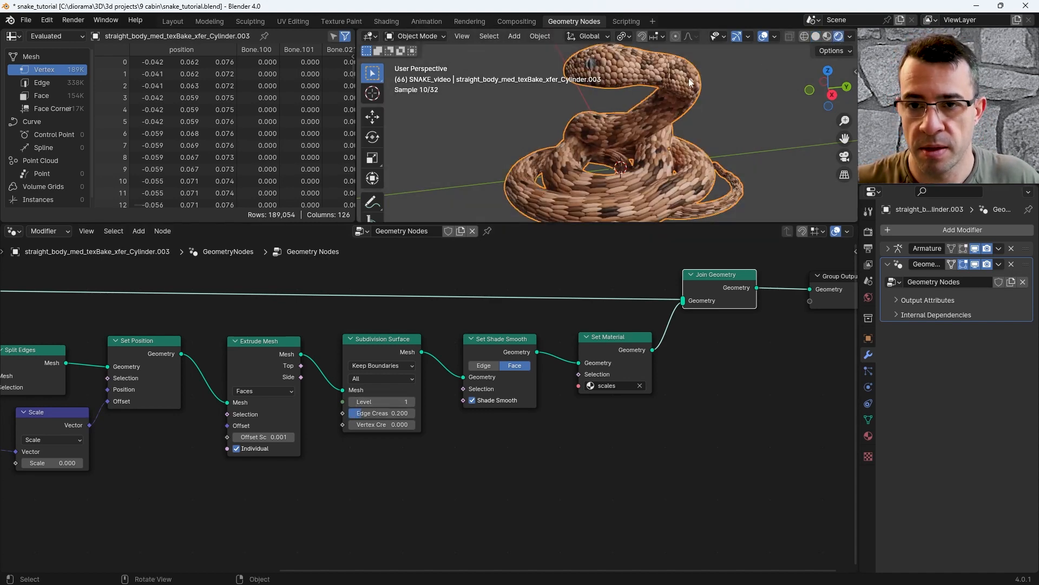
scroll(620, 92, "up", 5)
middle_click_drag(619, 99, 611, 121)
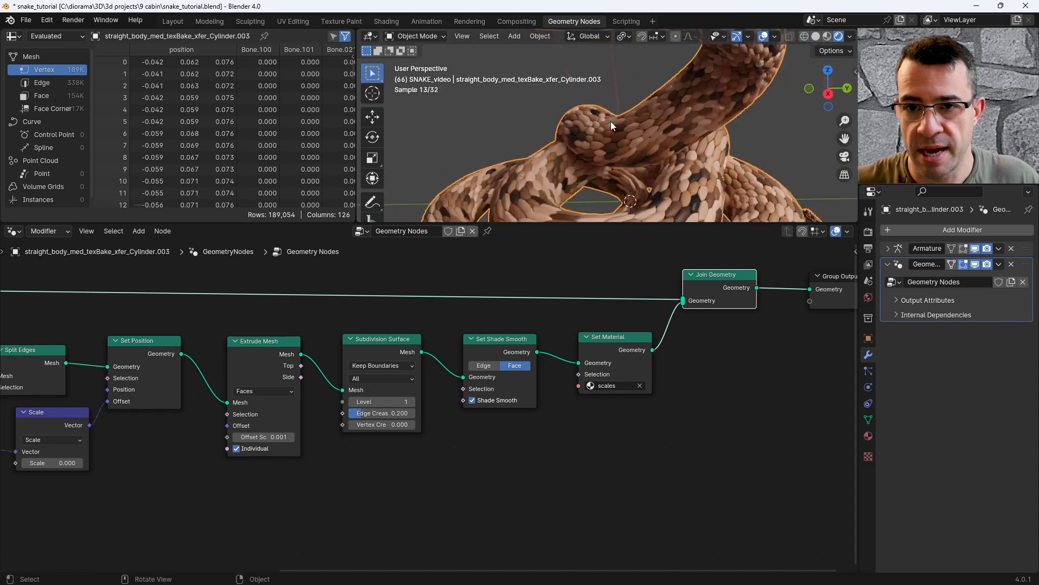
left_click(386, 413)
key("BackSpace")
type(".1")
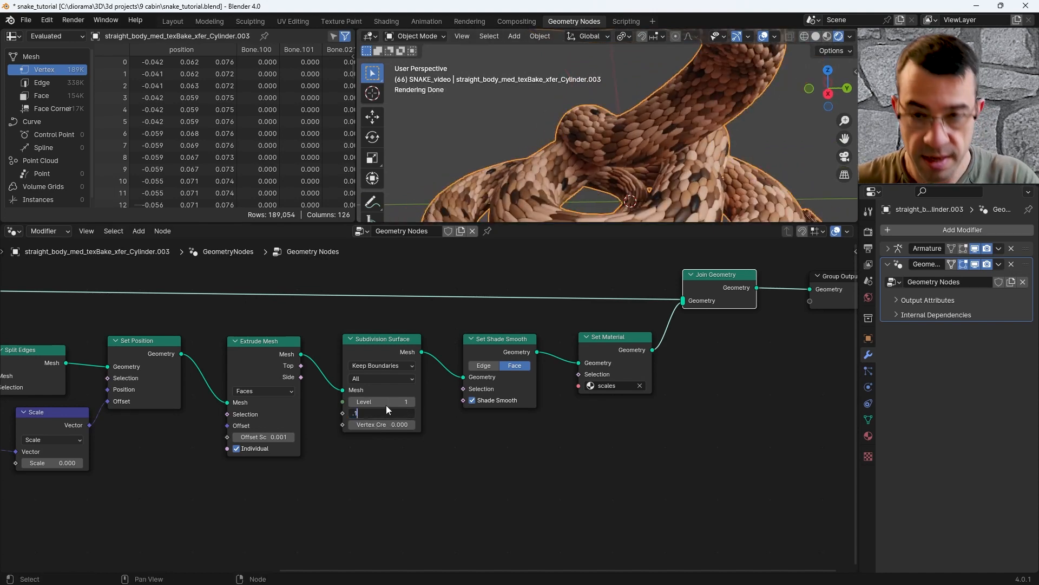
key("Return")
middle_click_drag(606, 158, 673, 157)
scroll(625, 164, "down", 2)
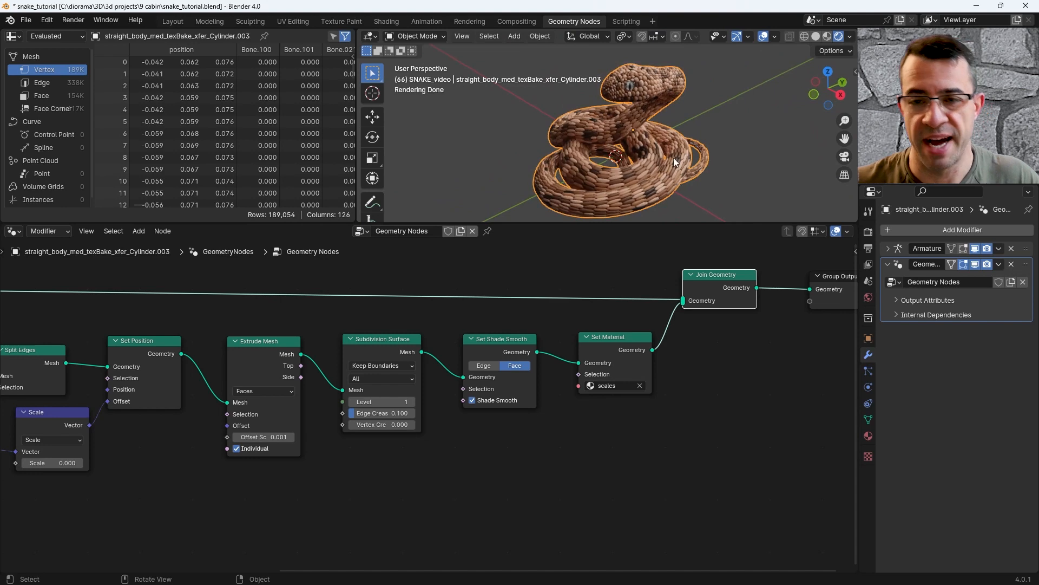